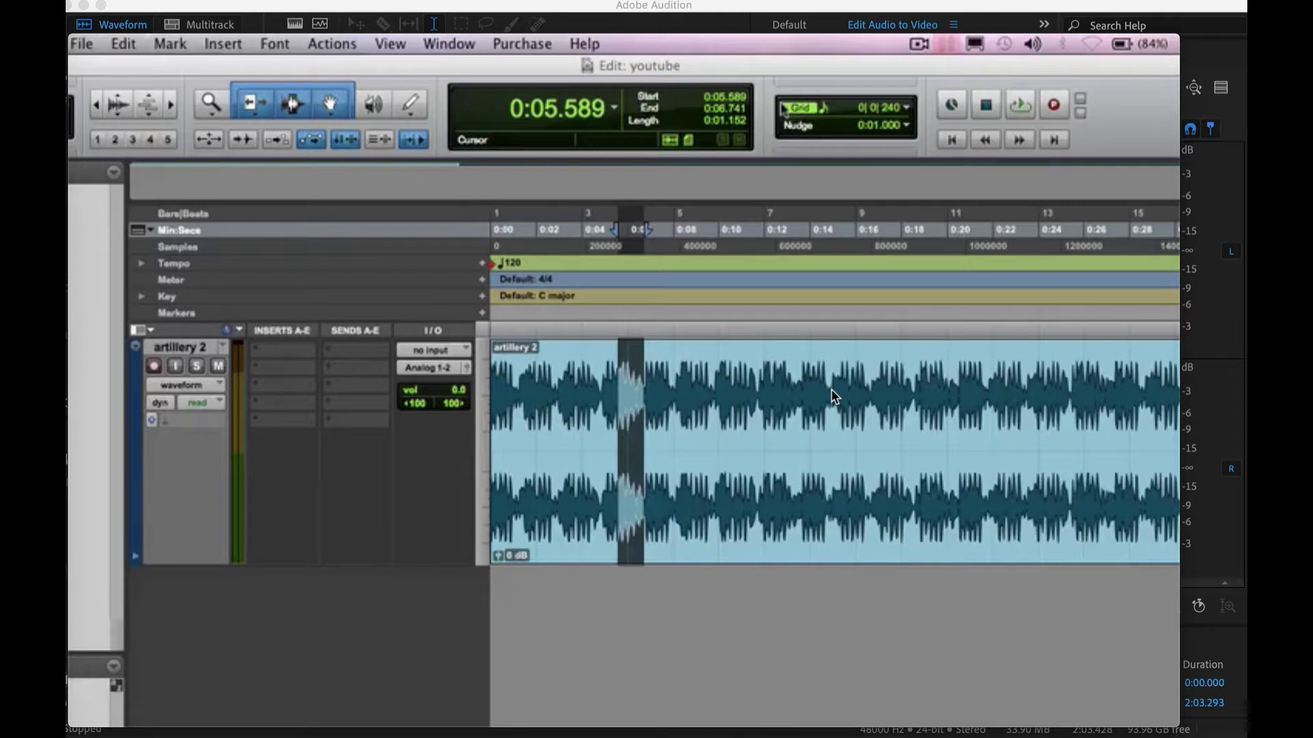
Start SPEED RAMP.mp4 playing in QuickTime Player from 00:00.
{"action": "mouse_move", "coordinate": [777, 441]}
{"action": "mouse_move", "coordinate": [692, 382]}
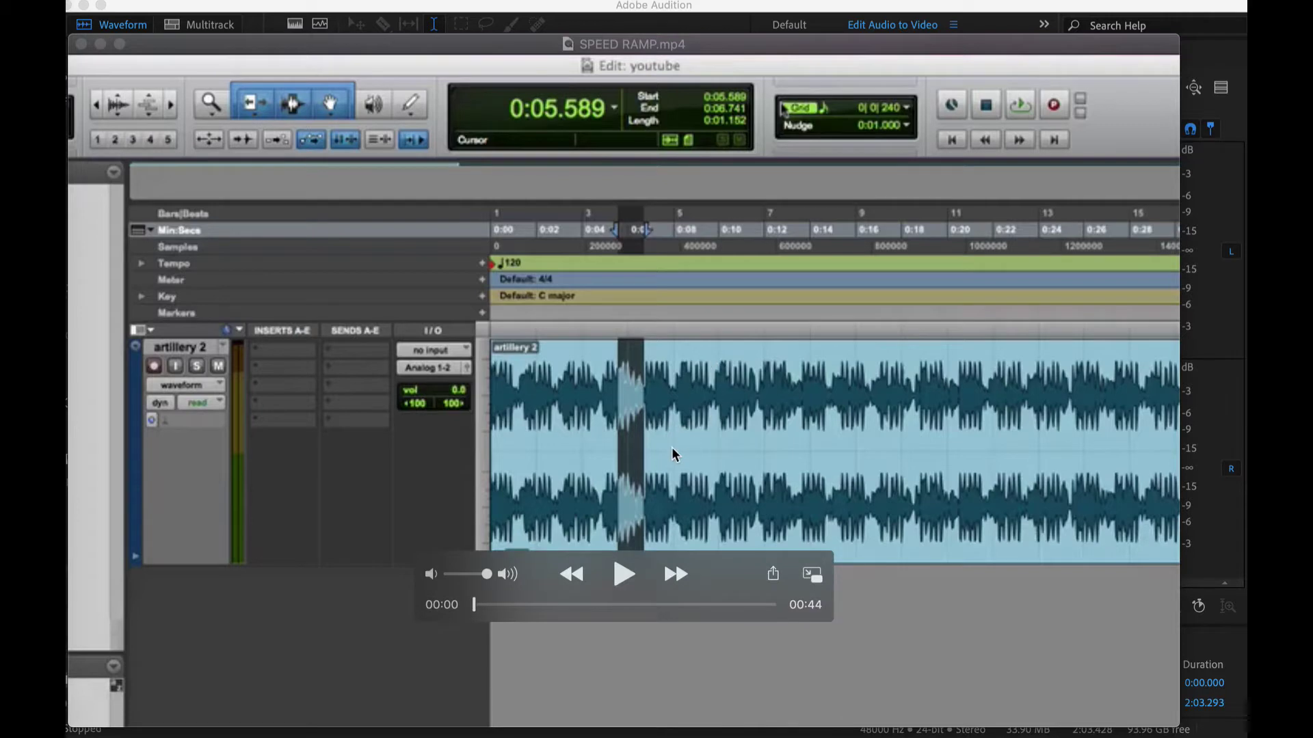
{"action": "left_click", "coordinate": [624, 574]}
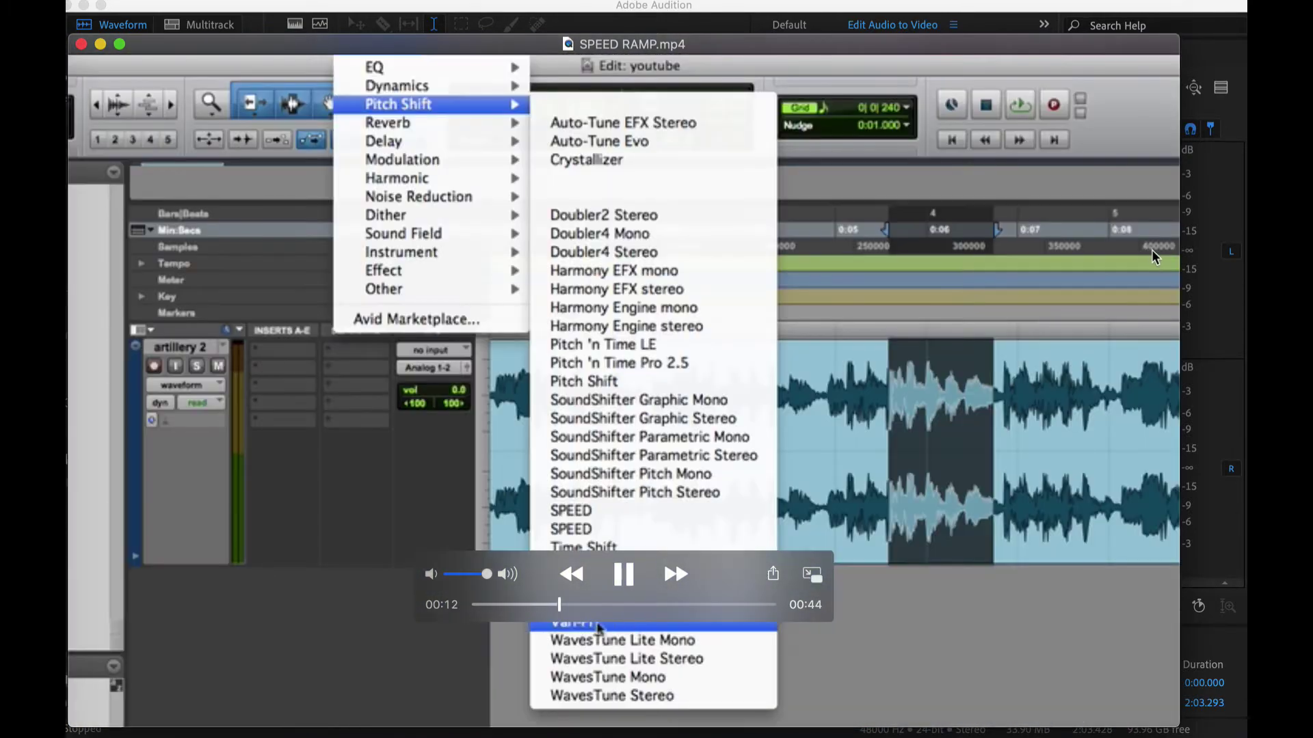
{"action": "left_click_drag", "start_coordinate": [783, 600], "coordinate": [1118, 335]}
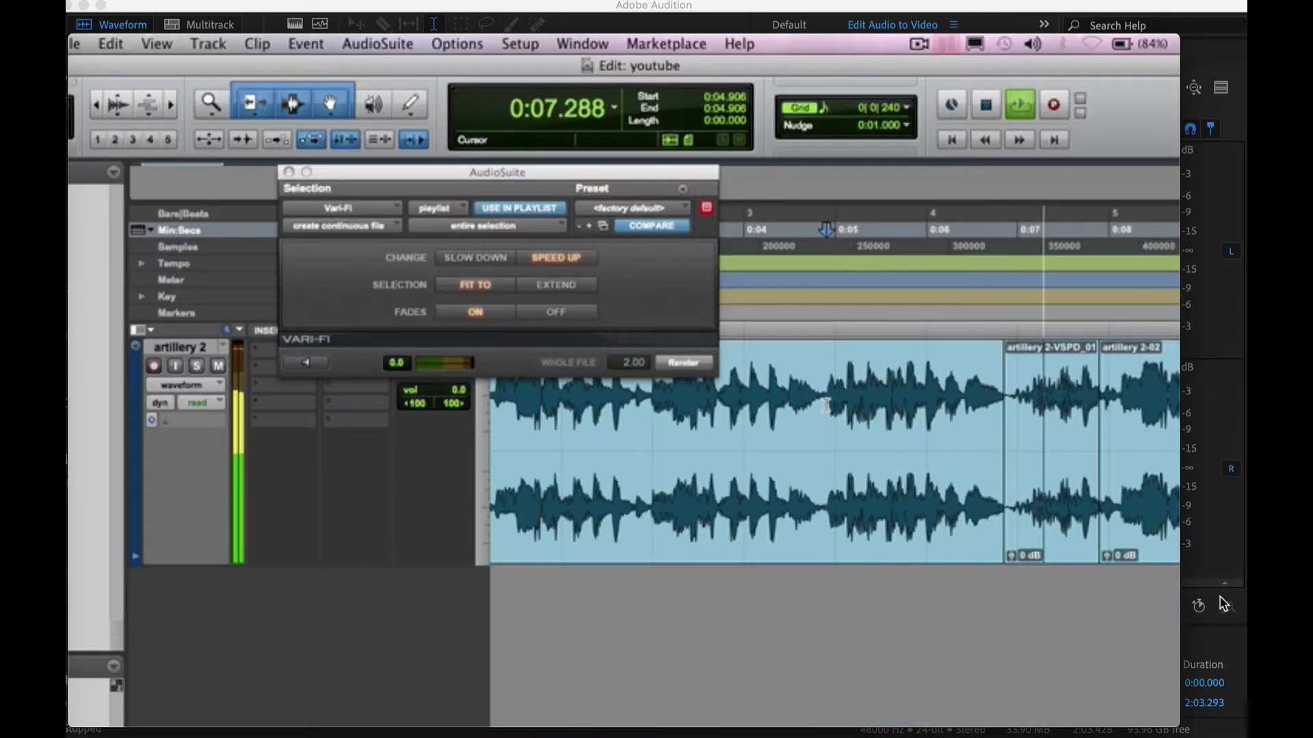
Pause SPEED RAMP.mp4 at 00:42 and go to the QuickTime Player menu.
{"action": "mouse_move", "coordinate": [1169, 533]}
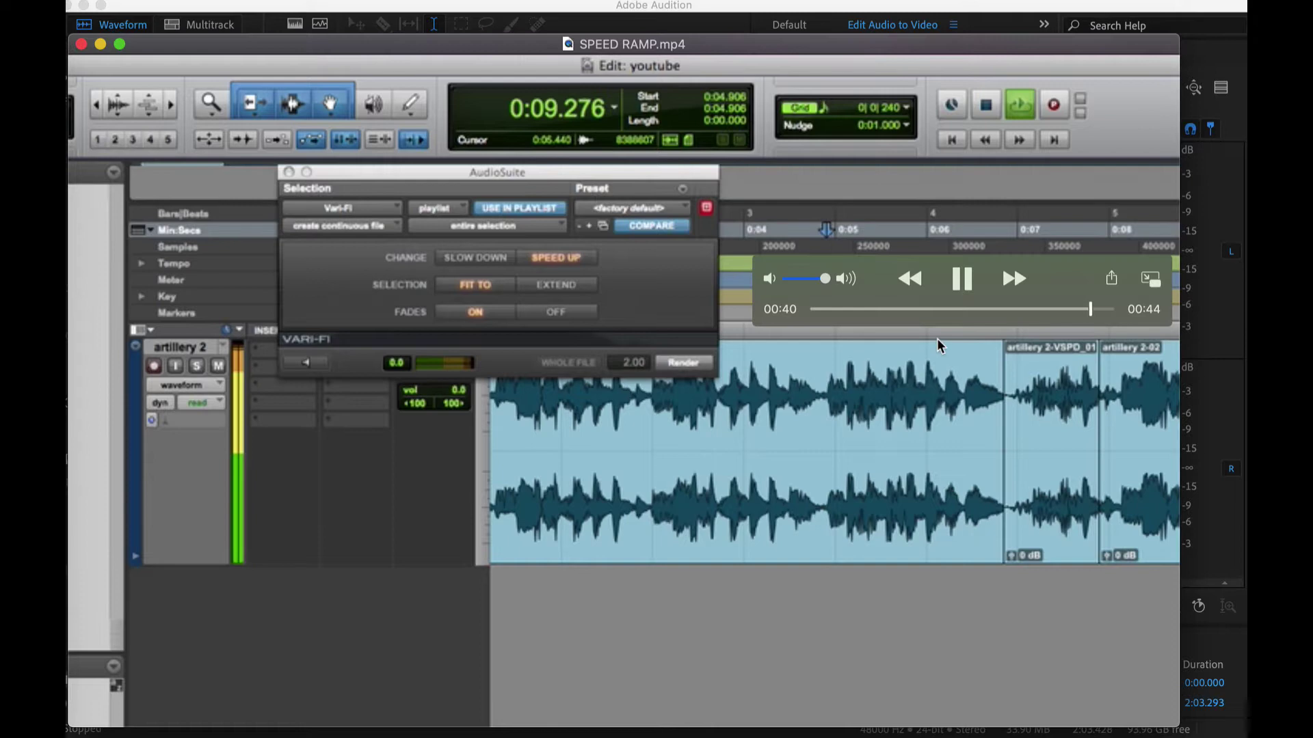
{"action": "left_click", "coordinate": [951, 276]}
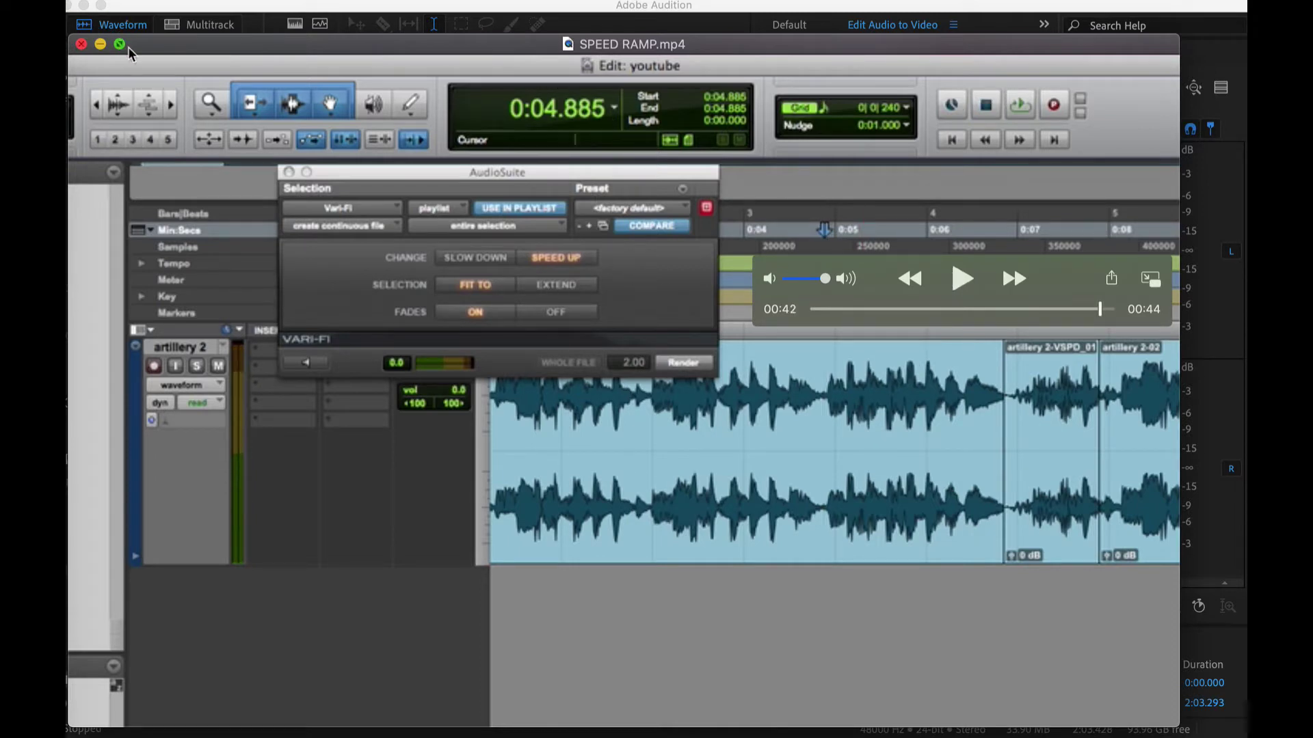
{"action": "left_click_drag", "start_coordinate": [130, 53], "coordinate": [140, 53]}
Quit QuickTime Player, put artillery 2.wav's playhead at 0:11.922, and start a new multitrack session.
{"action": "left_click", "coordinate": [165, 3]}
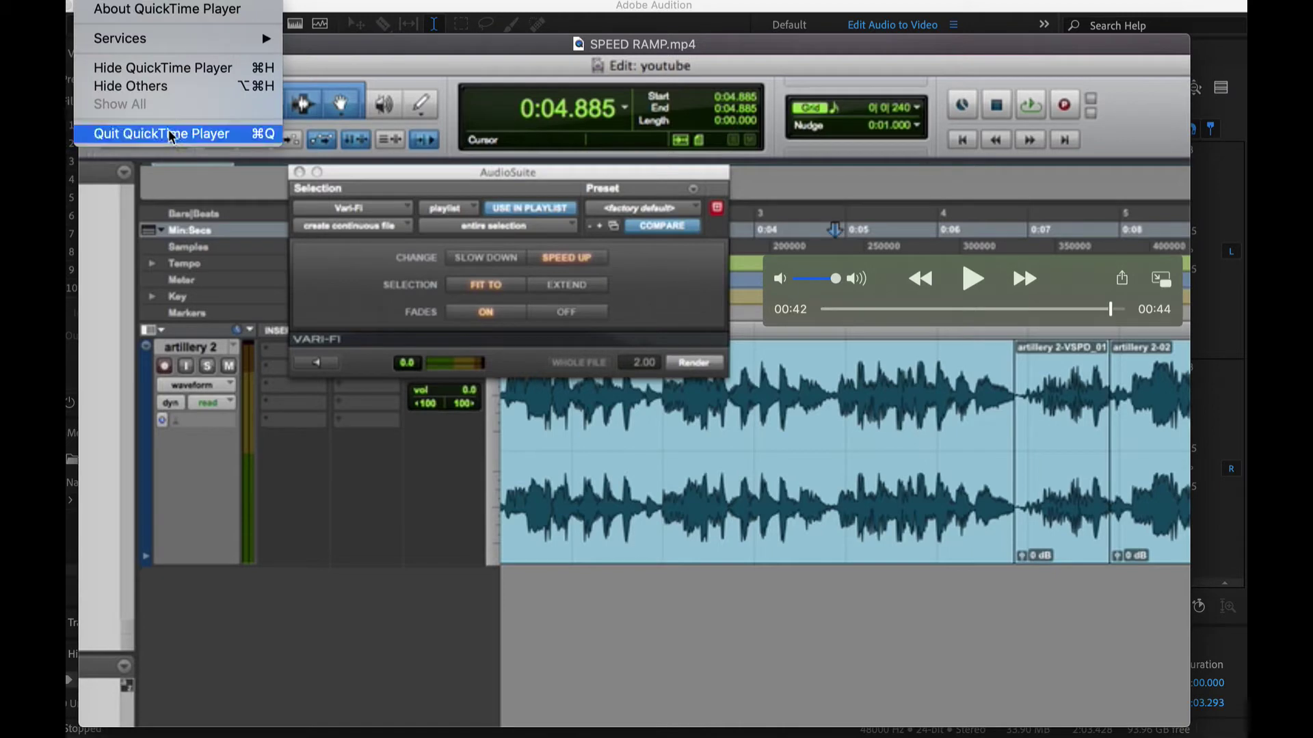
{"action": "left_click", "coordinate": [170, 134]}
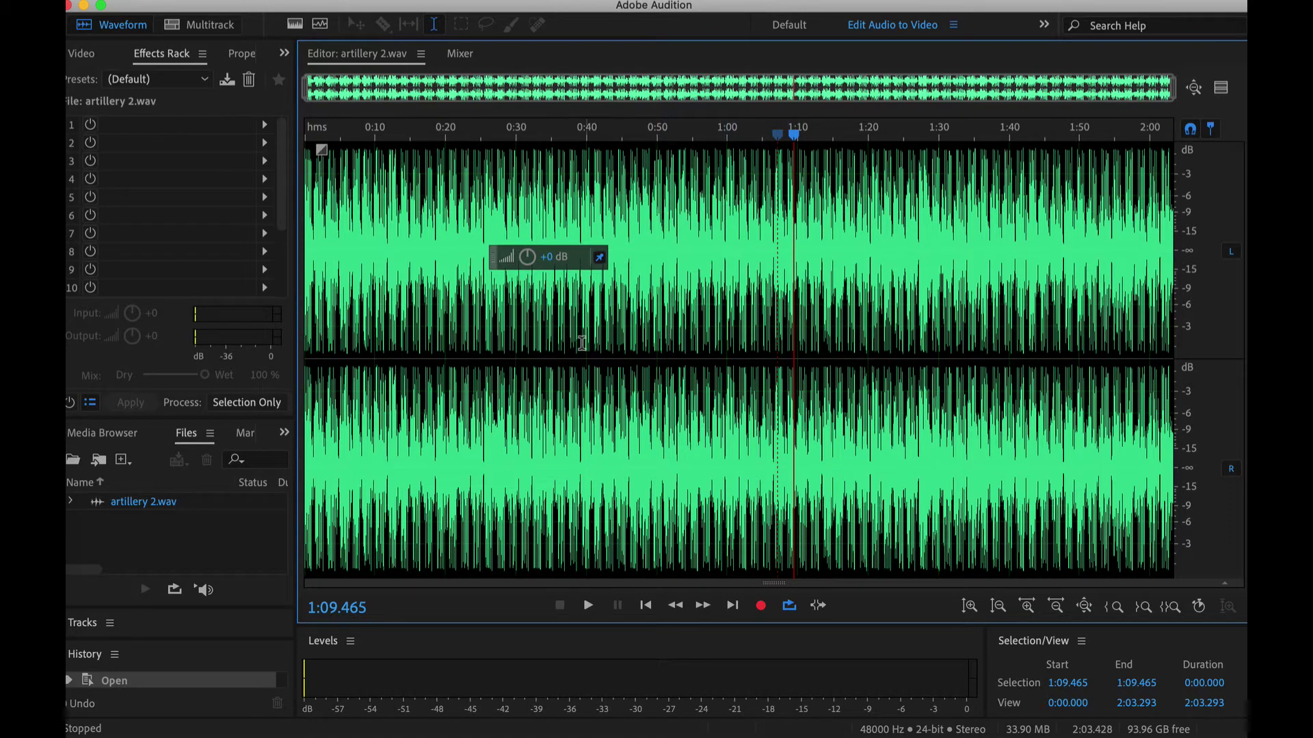
{"action": "left_click", "coordinate": [645, 606]}
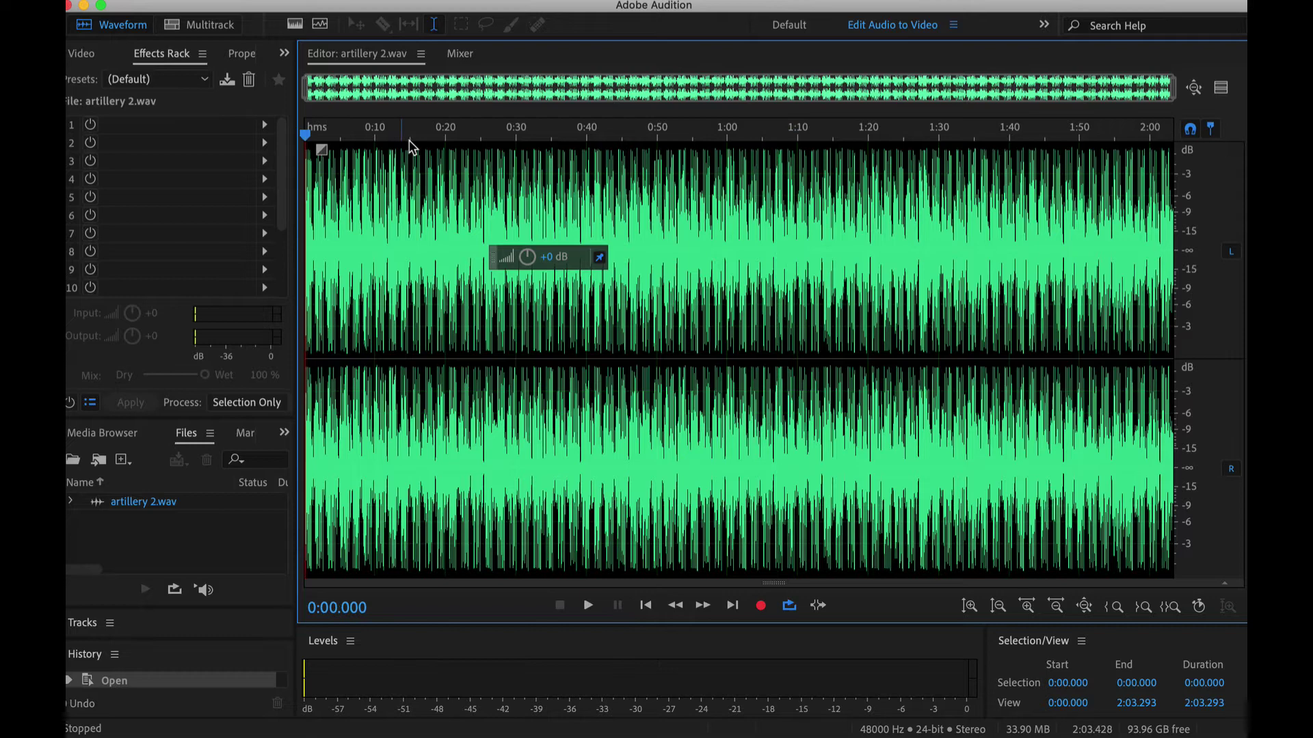
{"action": "left_click", "coordinate": [388, 209]}
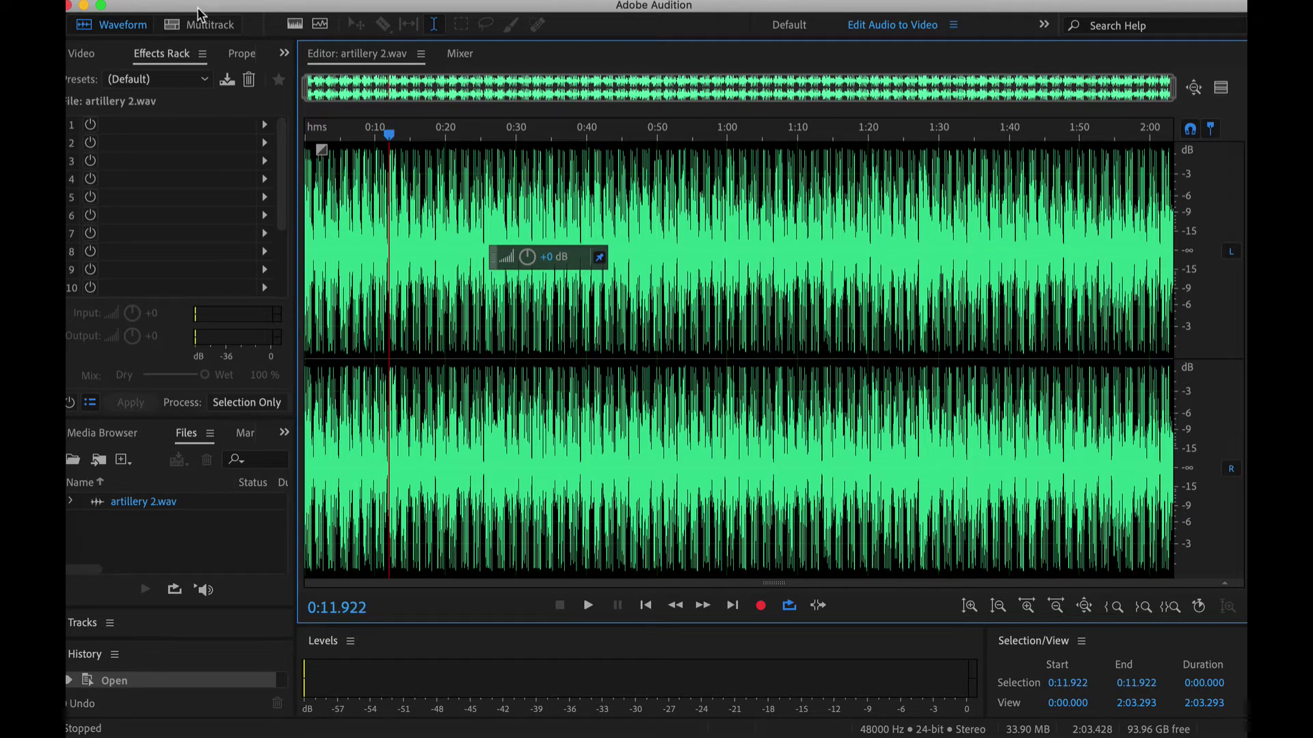
{"action": "left_click", "coordinate": [204, 28]}
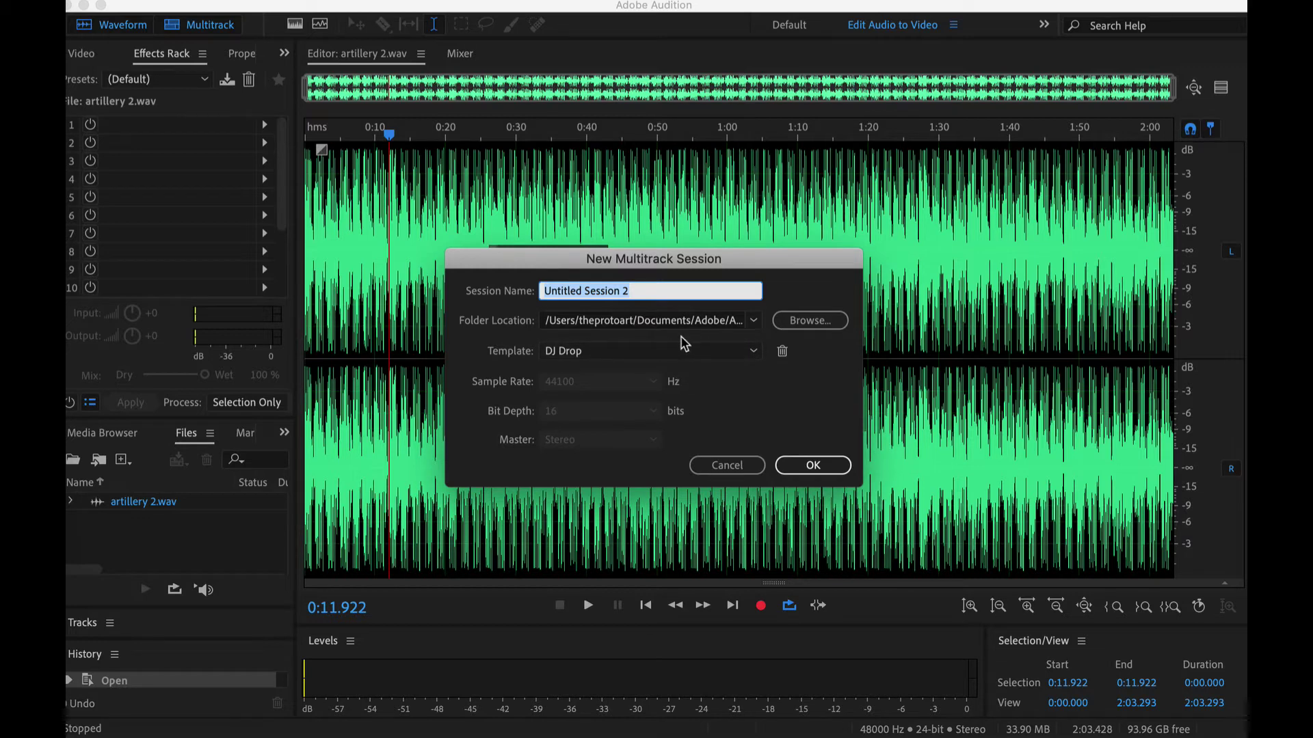
Create a session from the 24 Track Music Session template and drop artillery 2.wav onto Track 1.
{"action": "left_click", "coordinate": [625, 353]}
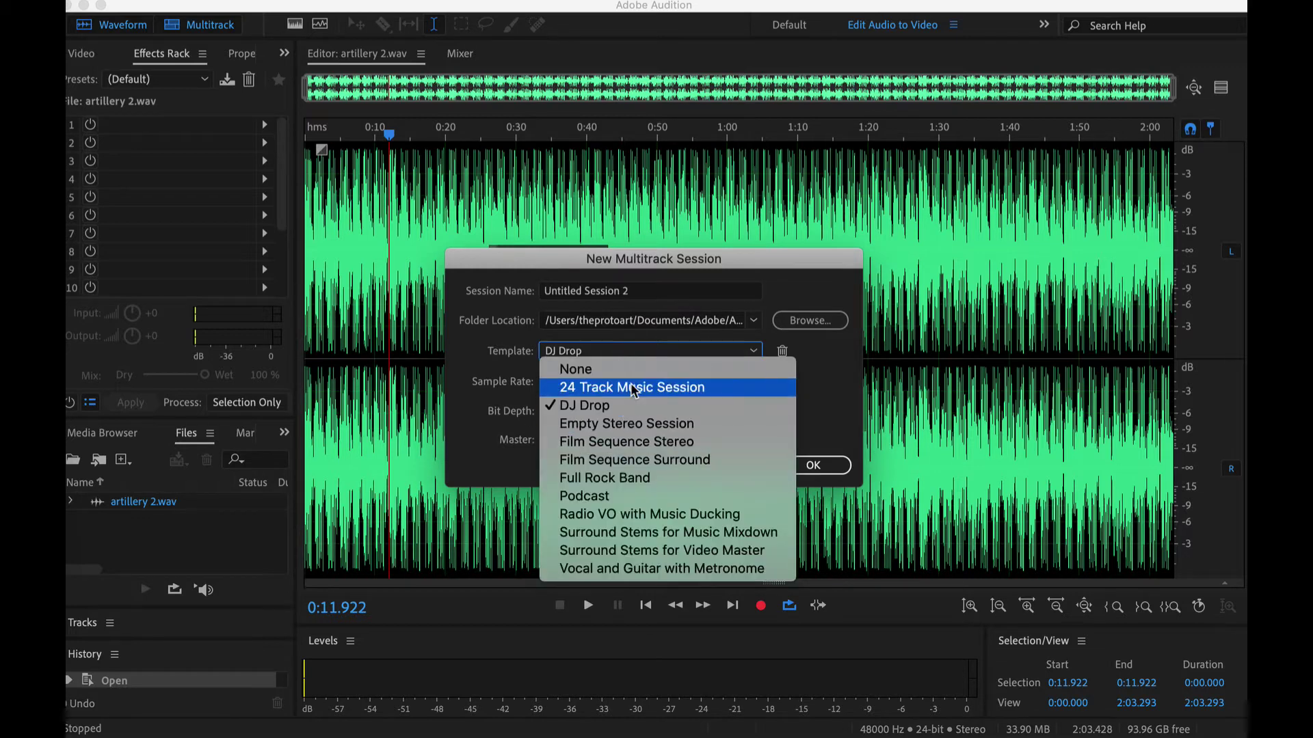
{"action": "left_click", "coordinate": [622, 387]}
{"action": "key", "text": "Return"}
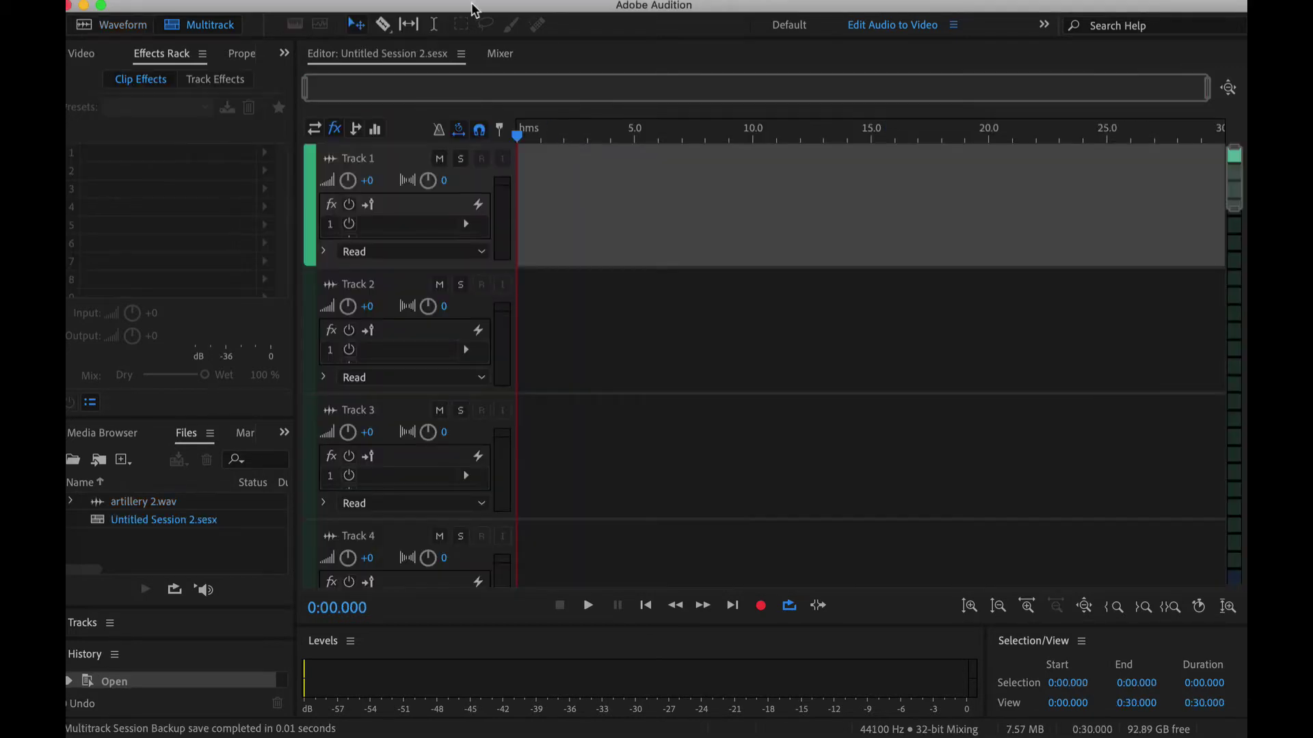
{"action": "left_click_drag", "start_coordinate": [153, 501], "coordinate": [507, 233]}
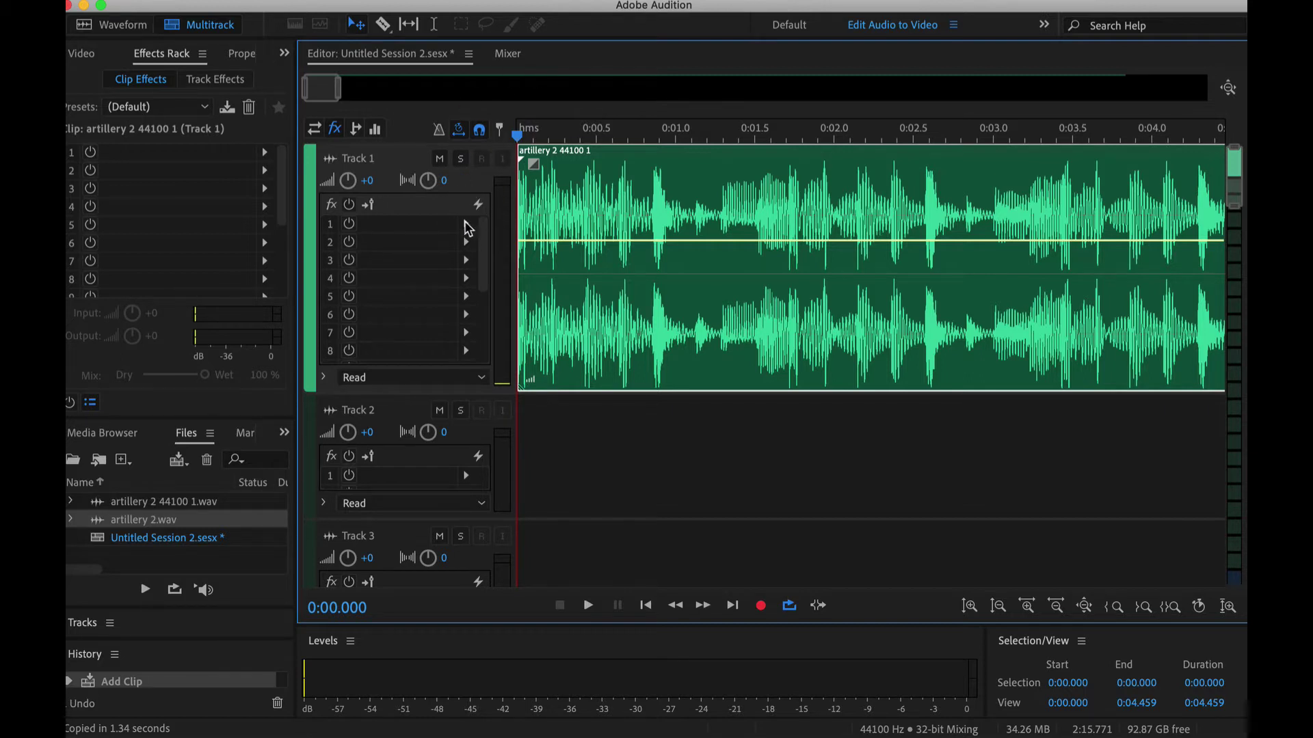
Insert Time and Pitch > Pitch Shifter on Track 1 with Semi-tones at 0 (ratio 1.0000).
{"action": "left_click", "coordinate": [466, 224]}
{"action": "mouse_move", "coordinate": [602, 442]}
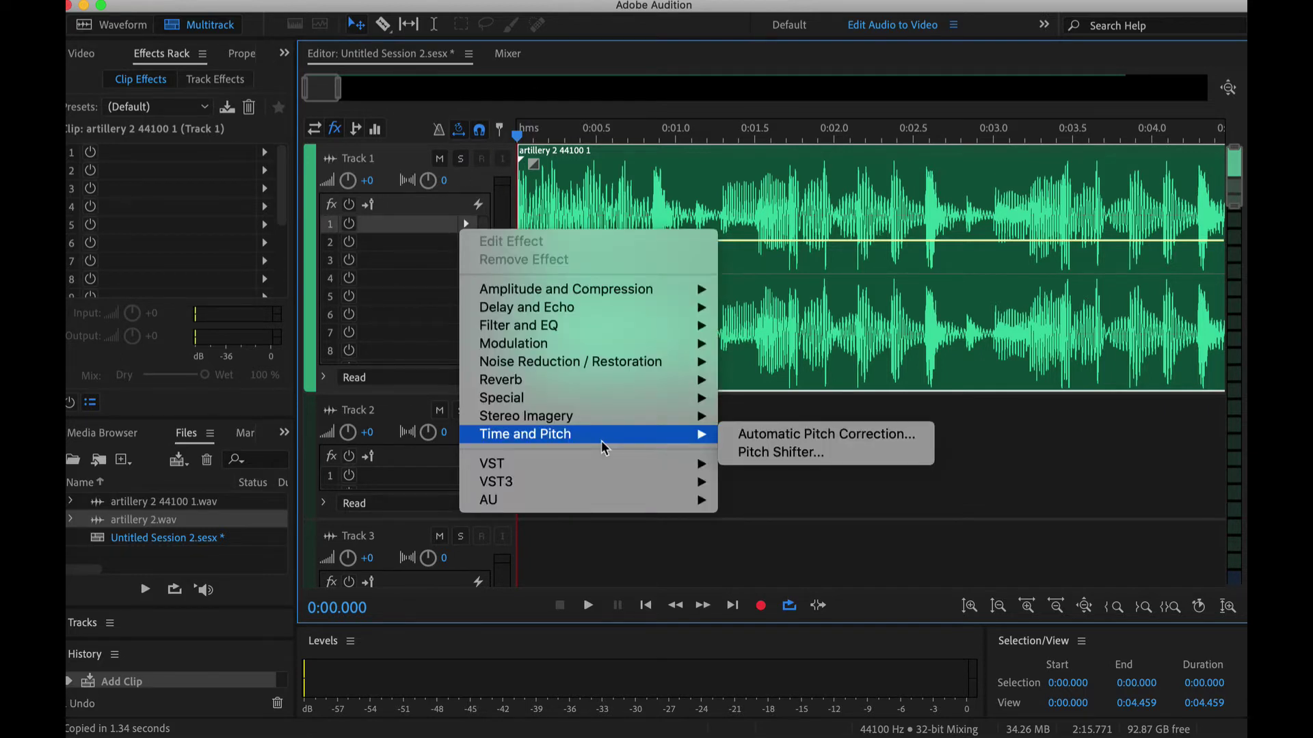
{"action": "left_click", "coordinate": [390, 229]}
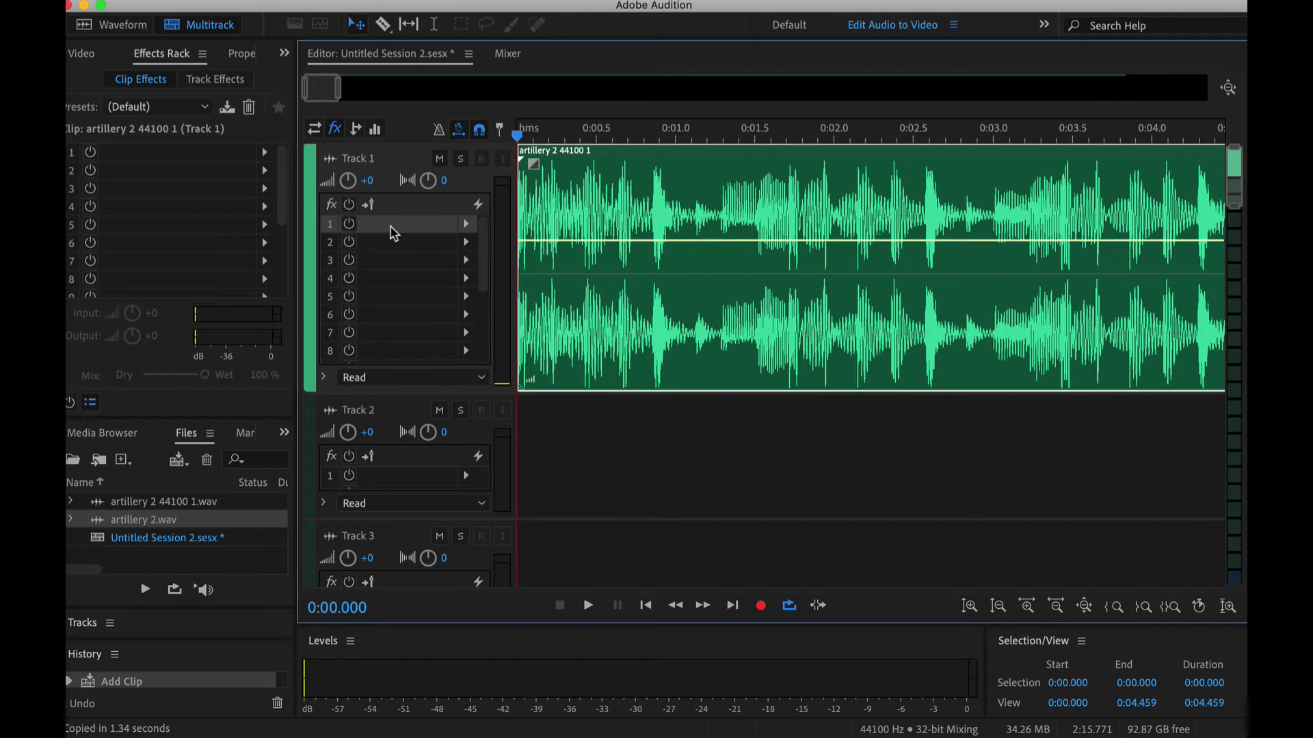
{"action": "left_click", "coordinate": [467, 224]}
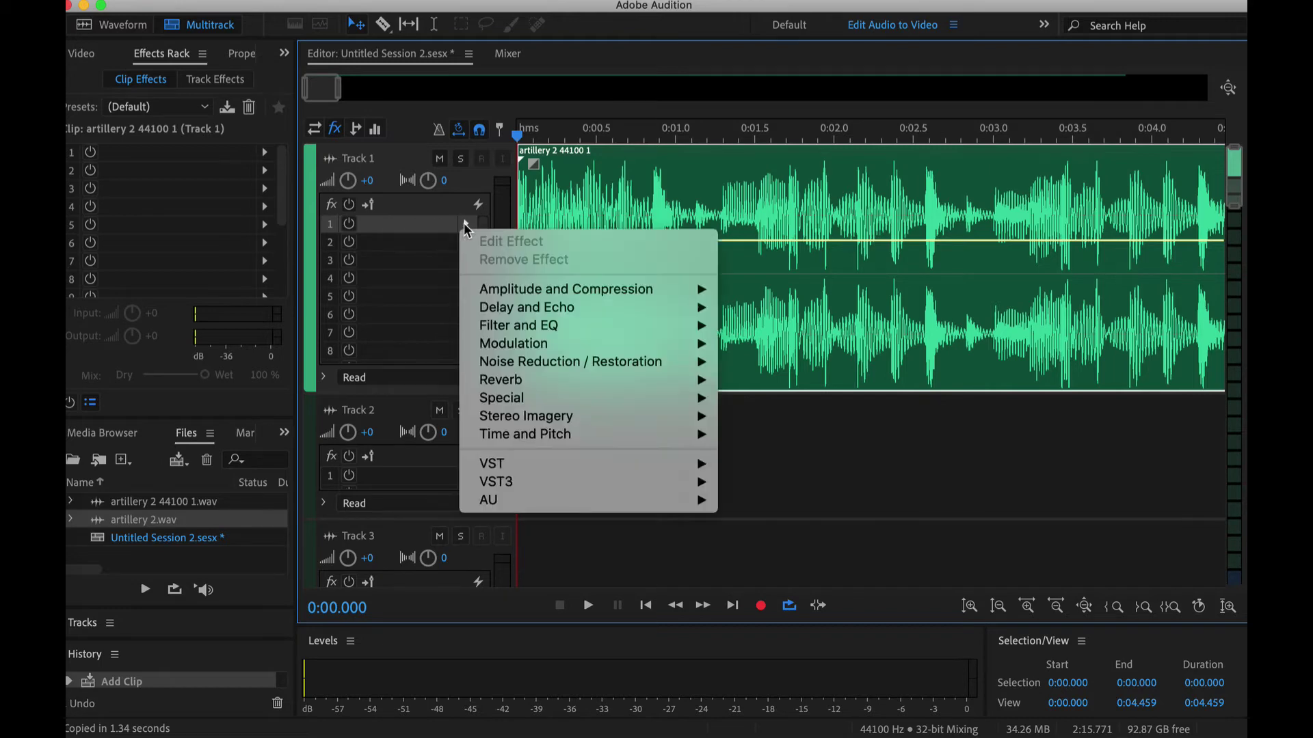
{"action": "mouse_move", "coordinate": [643, 420]}
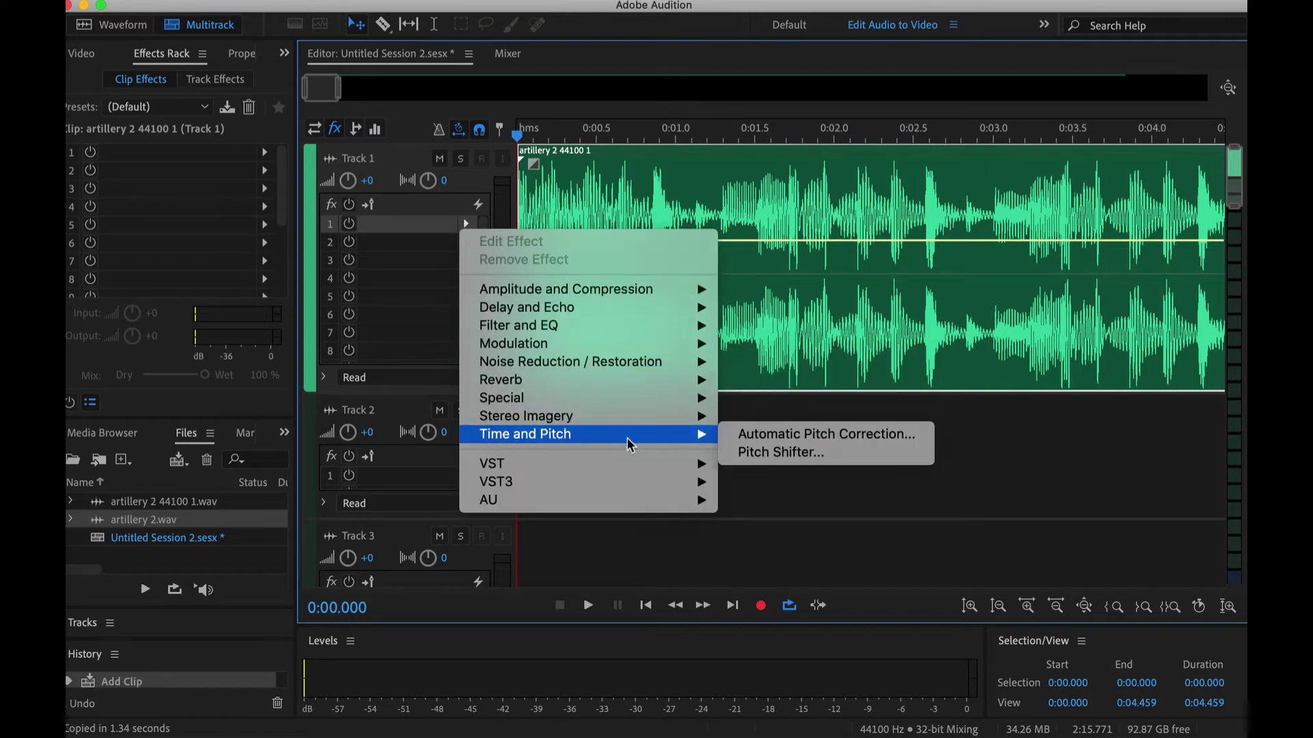
{"action": "left_click", "coordinate": [786, 453]}
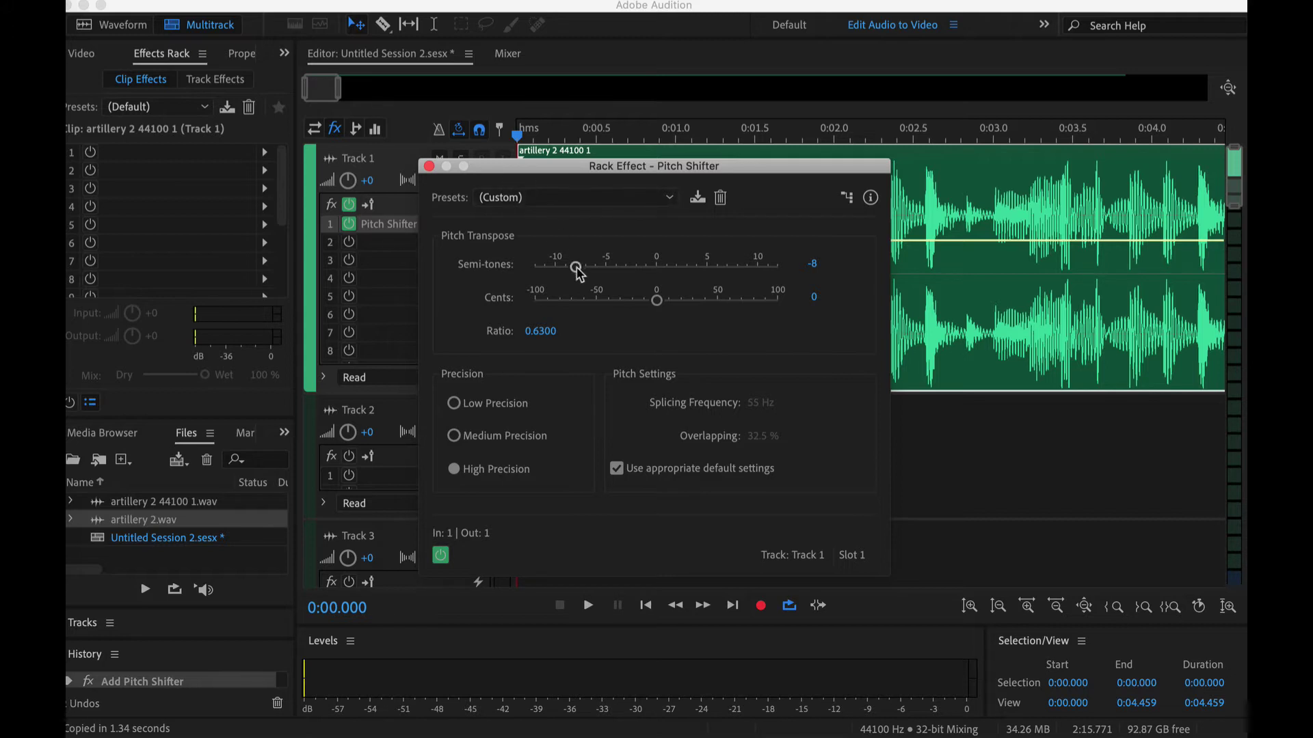
{"action": "left_click_drag", "start_coordinate": [579, 273], "coordinate": [660, 281]}
Show the Pitch Shifter Transpose Ratio envelope in Track 1's expanded automation lane, with no time selection.
{"action": "left_click", "coordinate": [428, 166]}
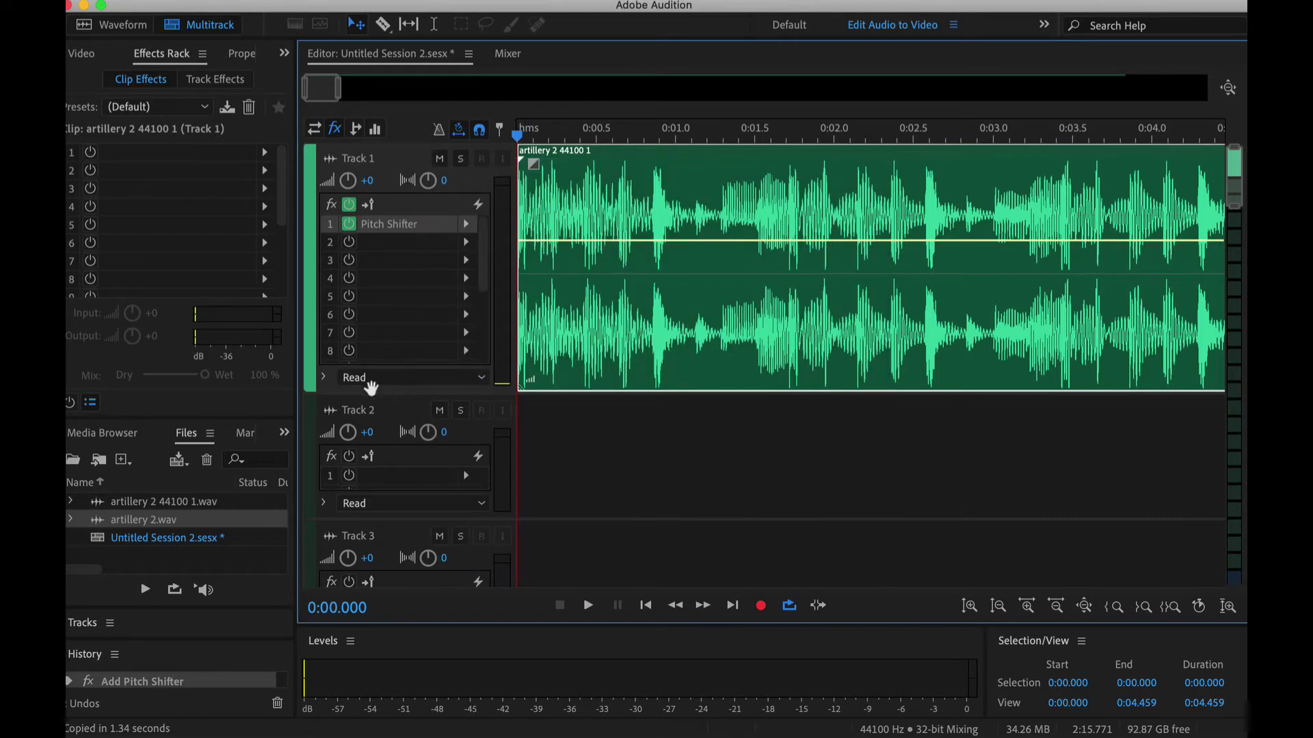
{"action": "left_click", "coordinate": [325, 379]}
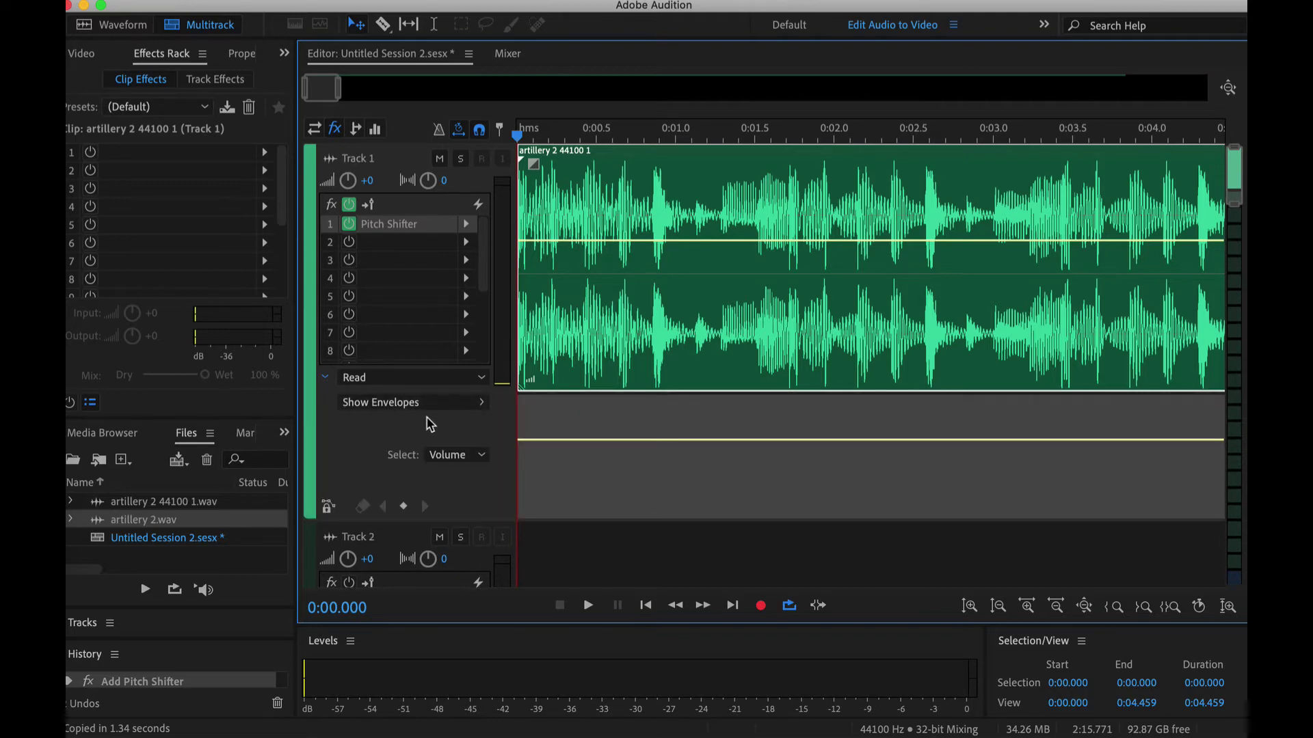
{"action": "left_click", "coordinate": [468, 407]}
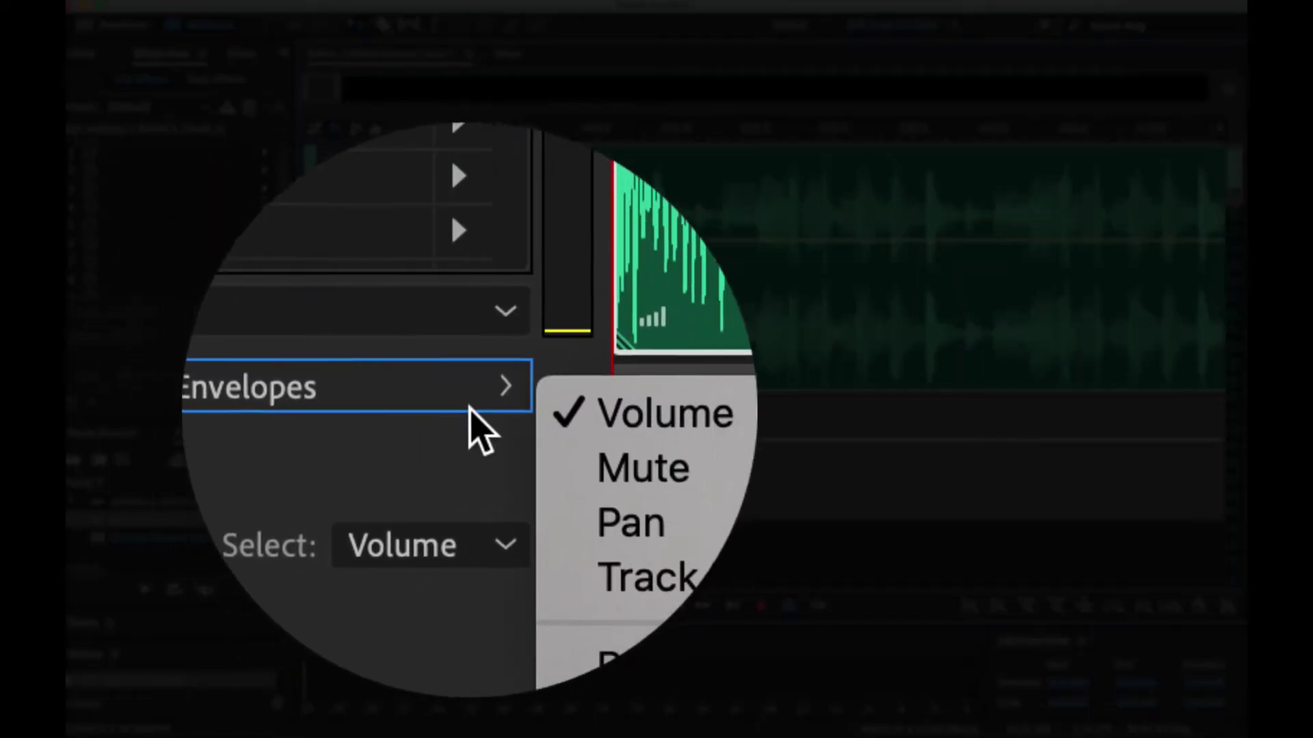
{"action": "mouse_move", "coordinate": [566, 574]}
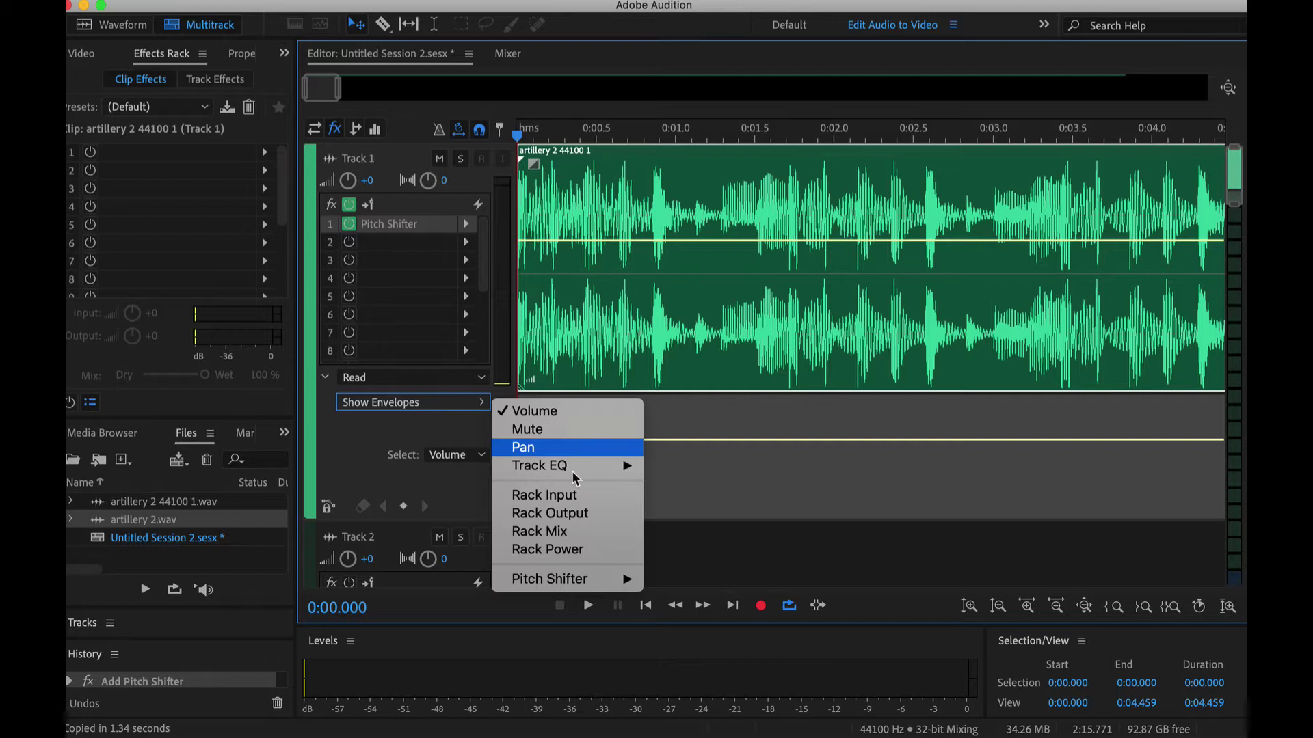
{"action": "mouse_move", "coordinate": [628, 581]}
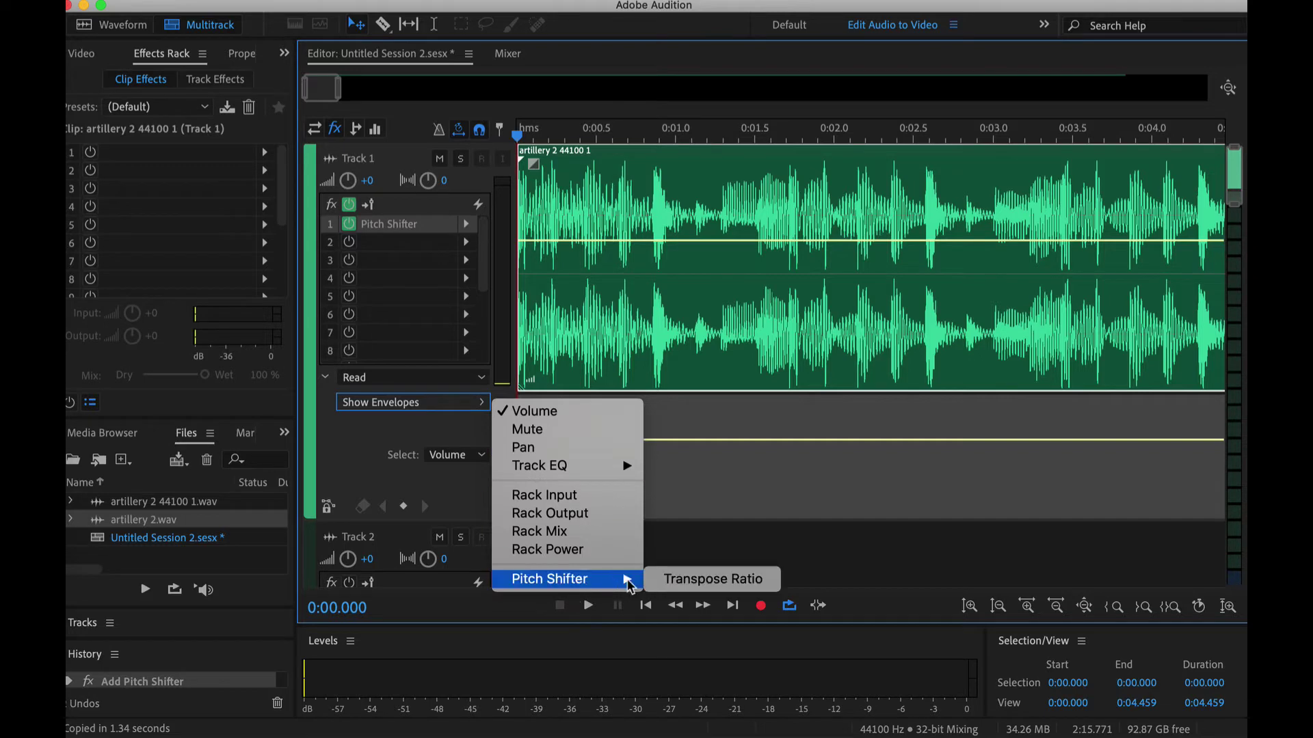
{"action": "left_click", "coordinate": [695, 580]}
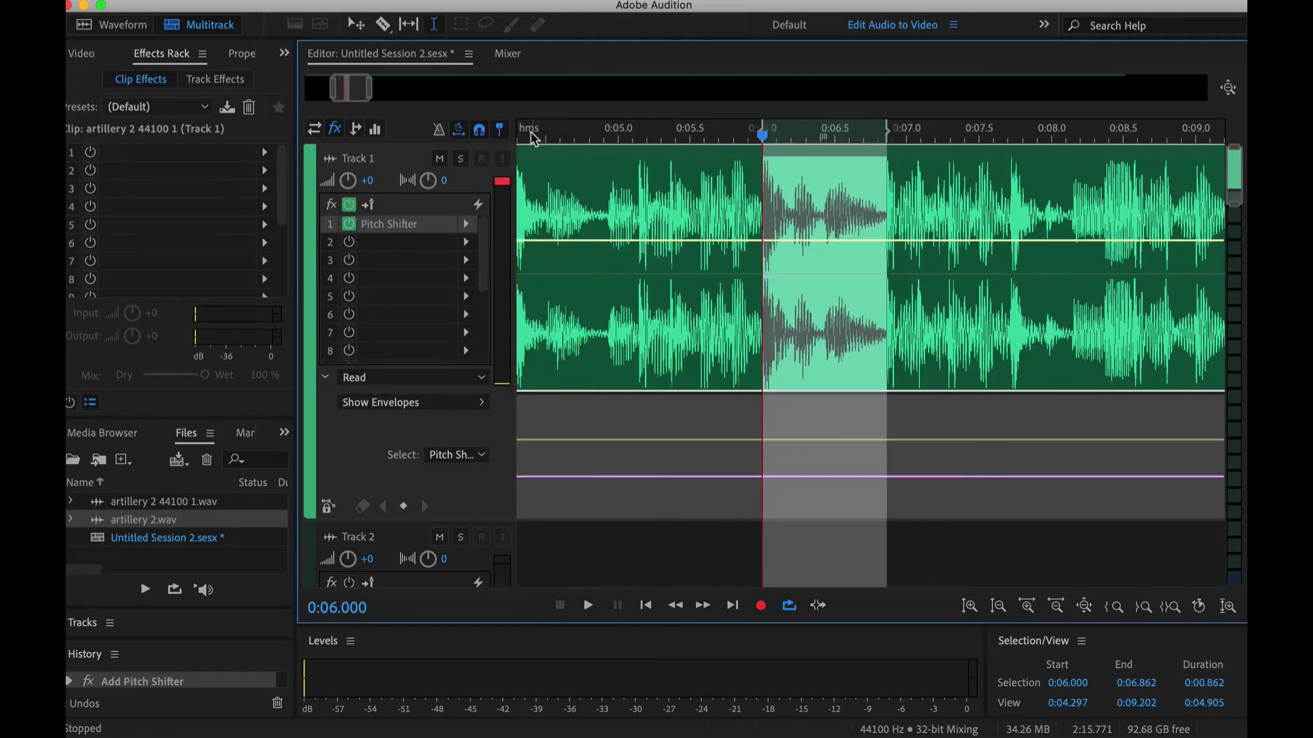
{"action": "left_click", "coordinate": [792, 424]}
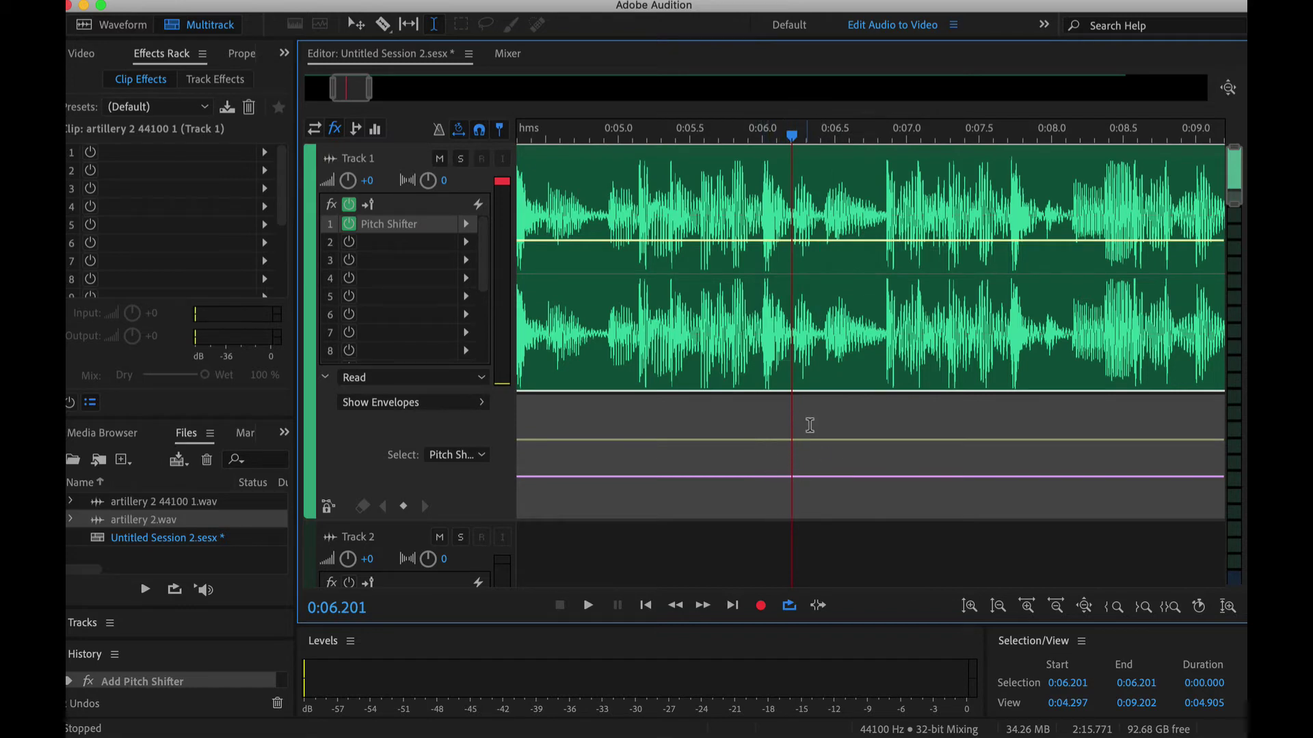
Add keyframes at 1.000 on the Transpose Ratio envelope just after 0:06 and verify the selected envelope.
{"action": "left_click", "coordinate": [761, 477]}
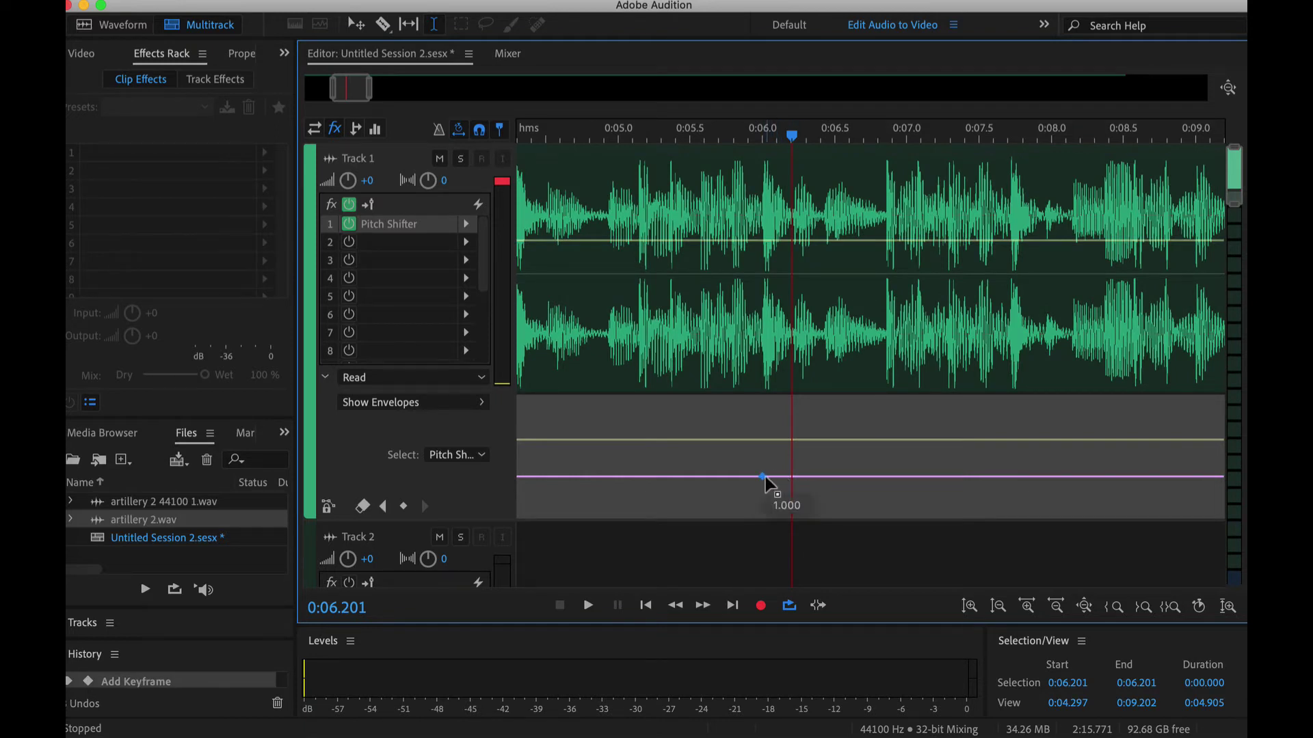
{"action": "left_click", "coordinate": [872, 477]}
{"action": "left_click", "coordinate": [776, 476]}
{"action": "left_click", "coordinate": [445, 454]}
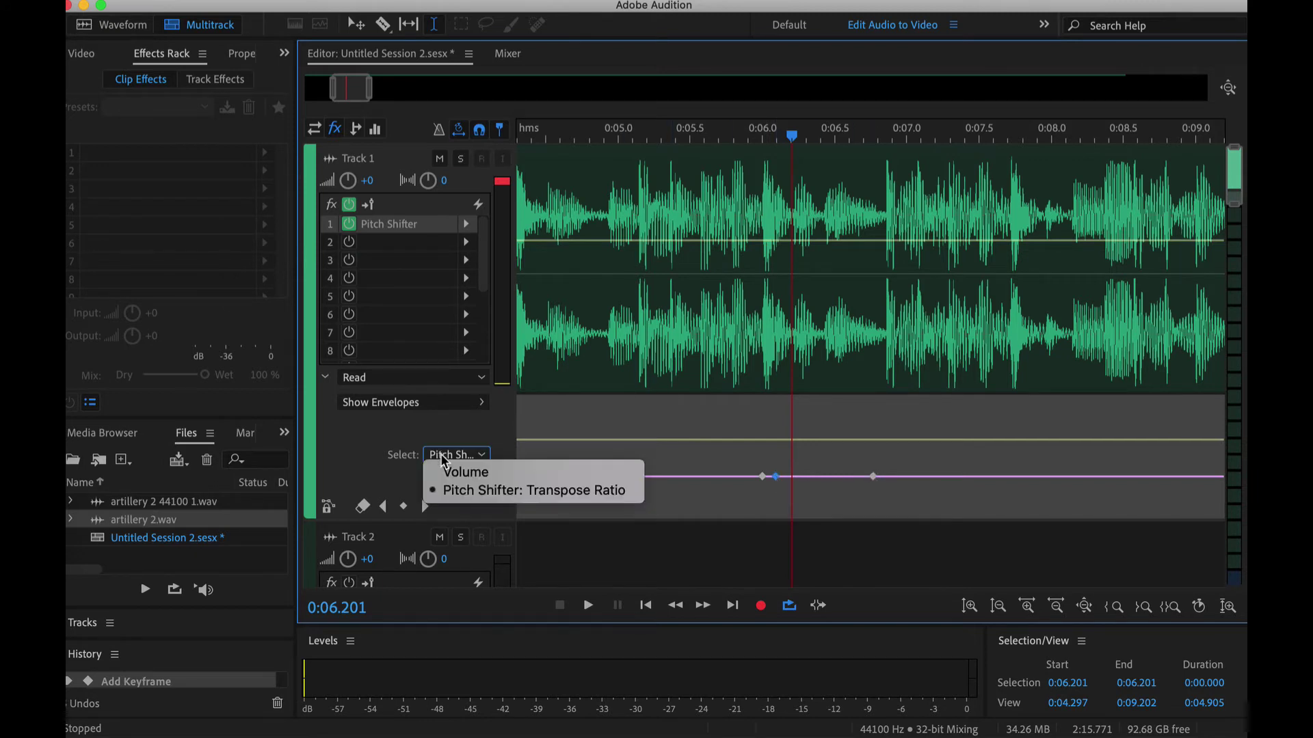
{"action": "left_click", "coordinate": [445, 456]}
{"action": "left_click", "coordinate": [455, 459]}
Reopen the Pitch Shifter settings aside and raise the middle keyframe to a 1.7798 peak near 0:06.2.
{"action": "double_click", "coordinate": [405, 225]}
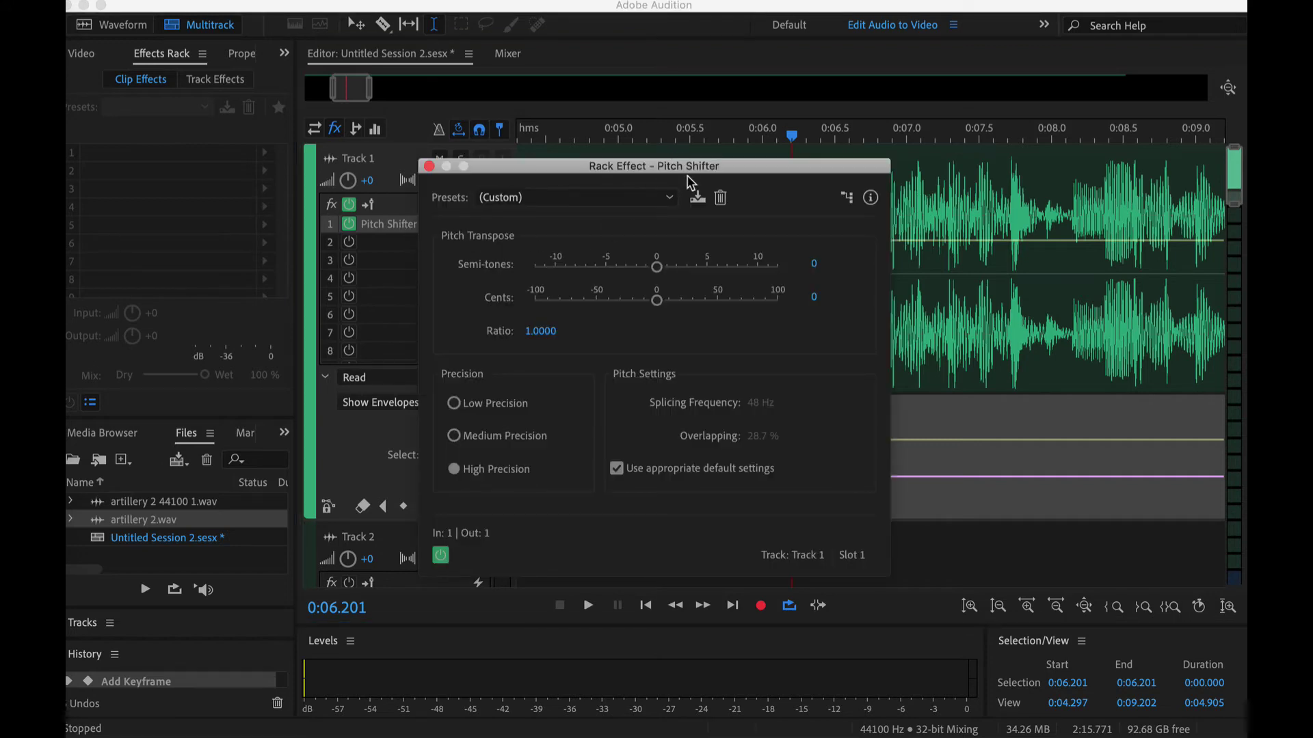
{"action": "left_click_drag", "start_coordinate": [689, 166], "coordinate": [423, 137]}
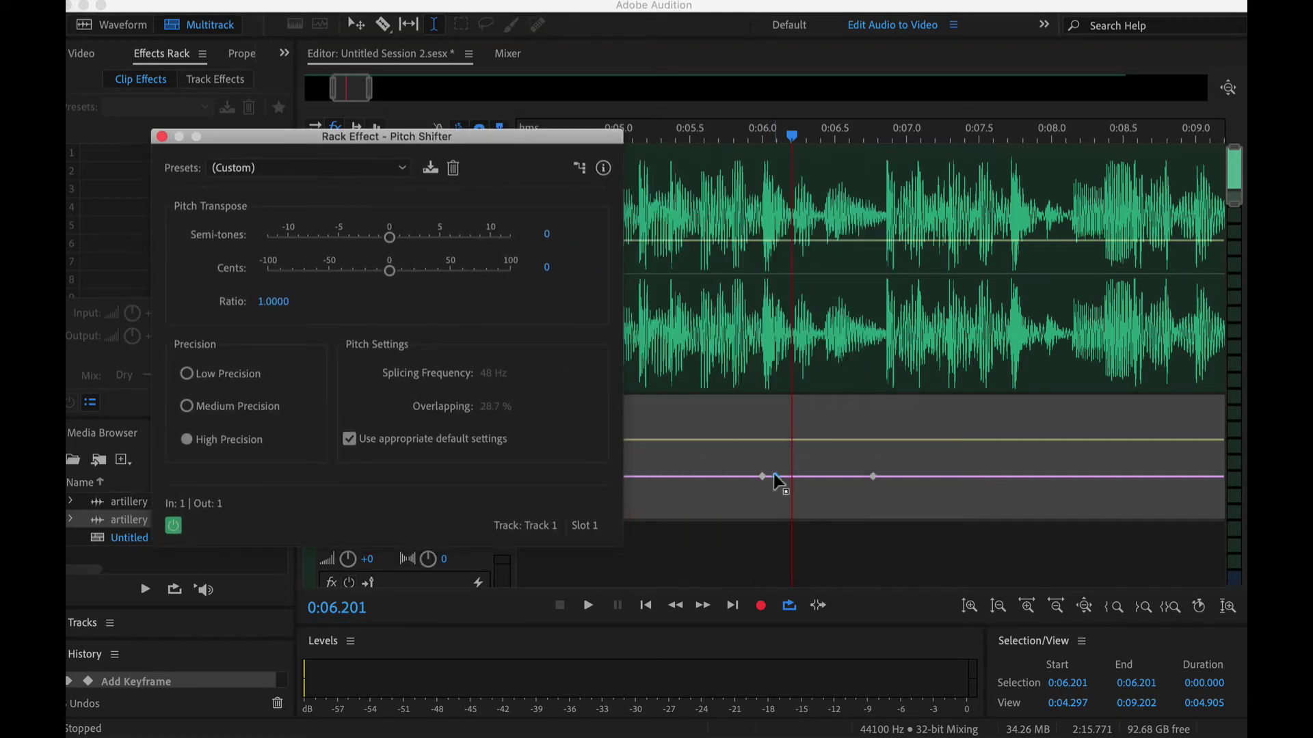
{"action": "left_click_drag", "start_coordinate": [775, 477], "coordinate": [768, 399]}
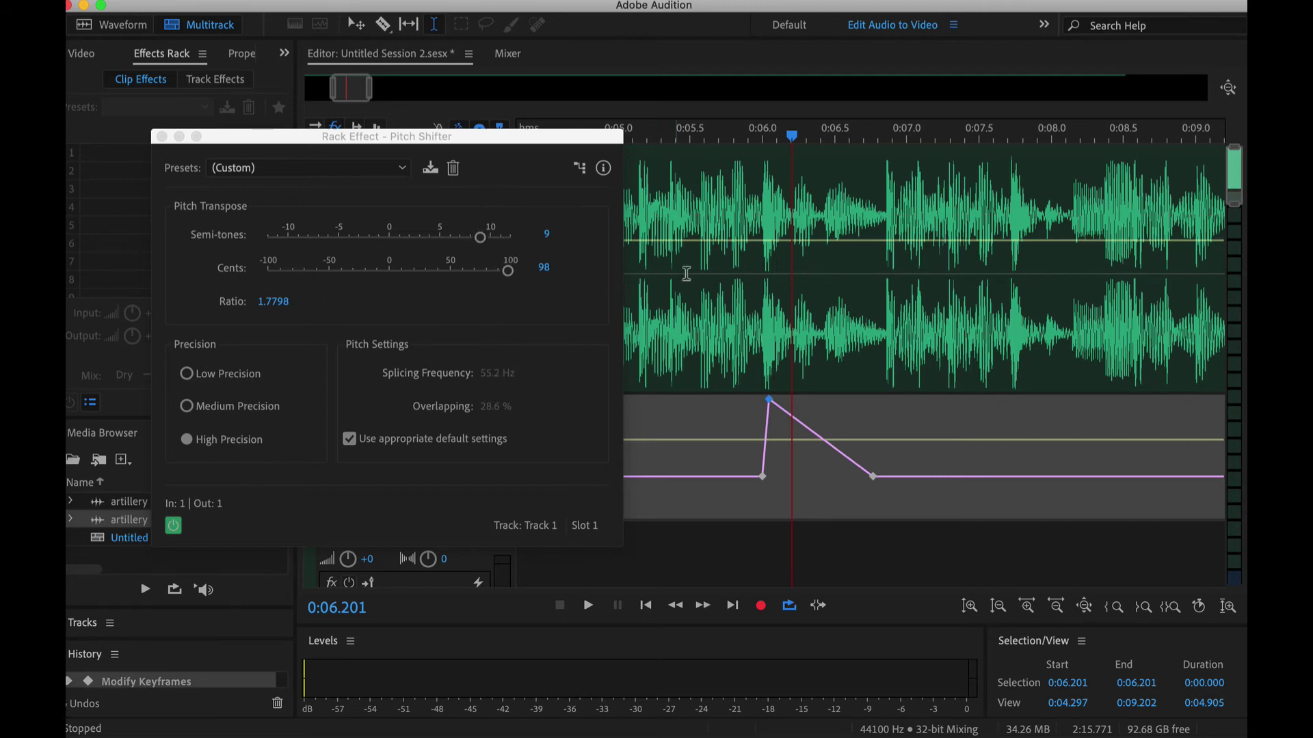
Select the range around the pitch peak and listen to it.
{"action": "left_click_drag", "start_coordinate": [645, 160], "coordinate": [975, 182]}
{"action": "key", "text": "space"}
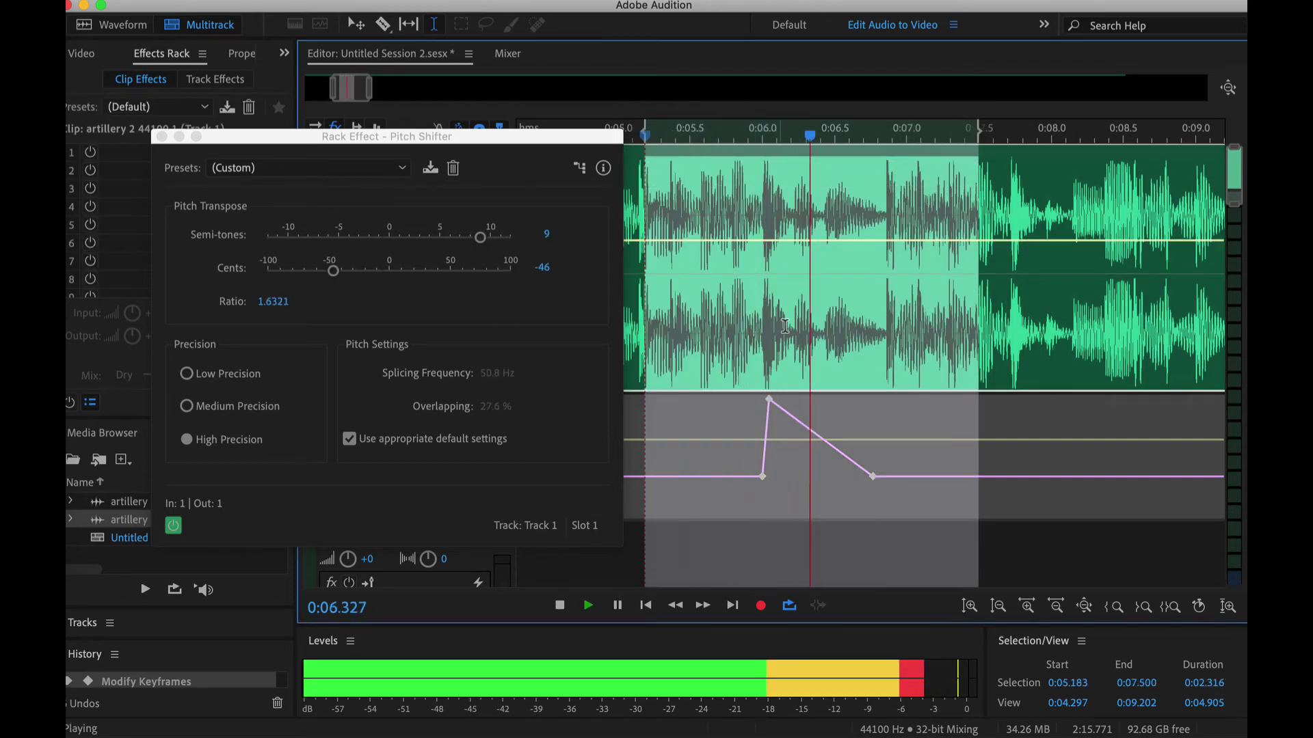
{"action": "key", "text": "space"}
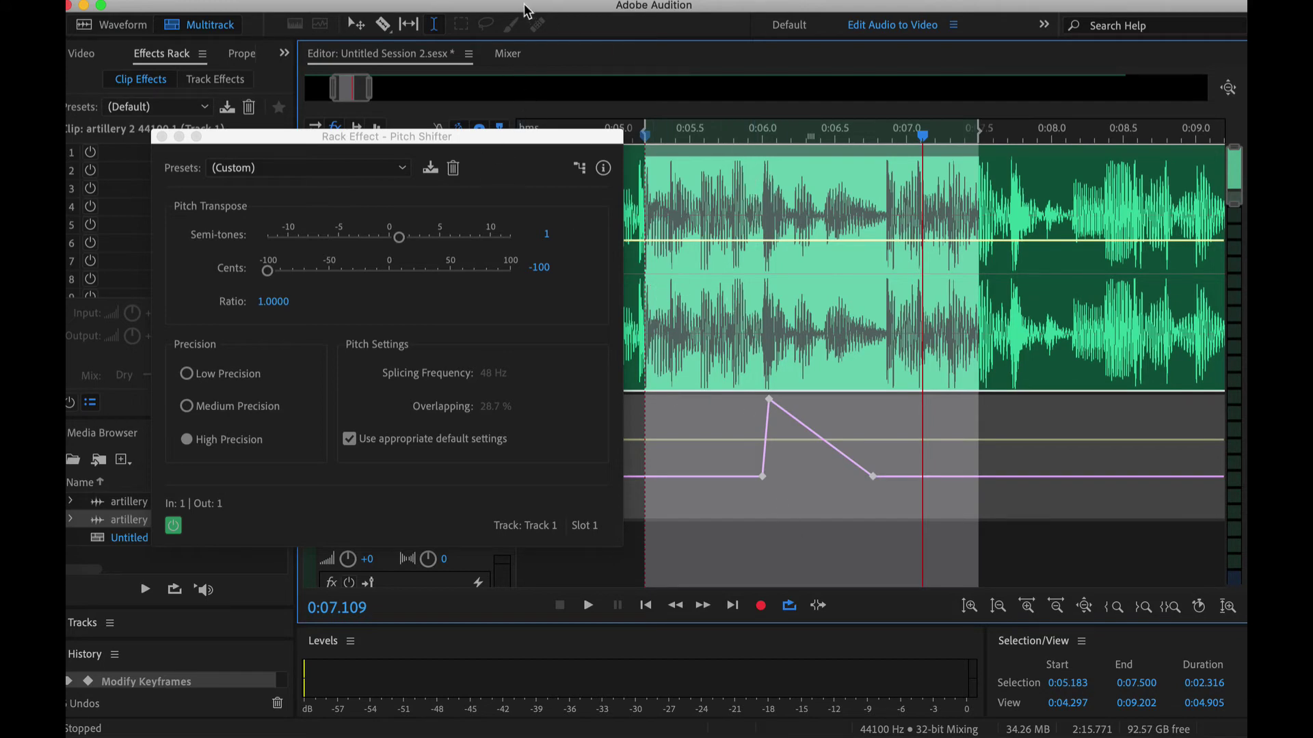
Pull the peak keyframe down to 0.5000 and add a keyframe holding the dip flat.
{"action": "left_click_drag", "start_coordinate": [778, 404], "coordinate": [769, 562]}
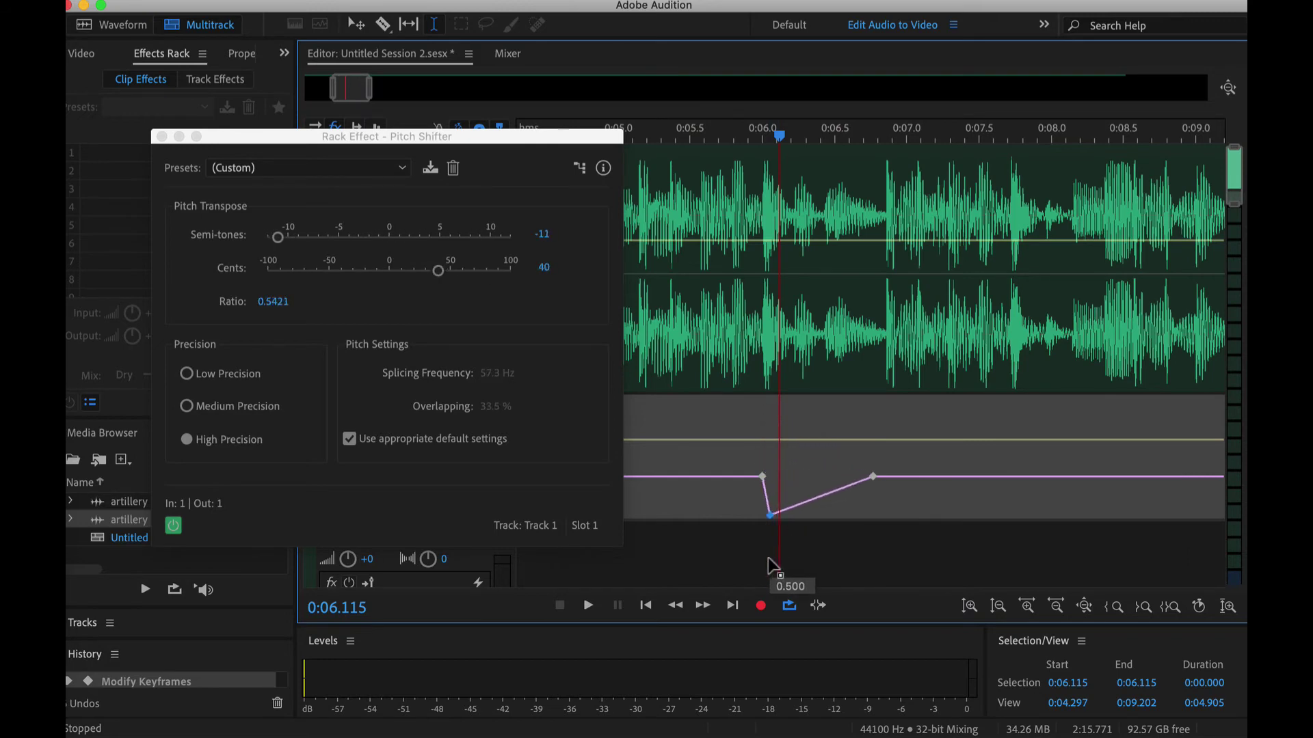
{"action": "left_click", "coordinate": [845, 491]}
{"action": "left_click", "coordinate": [847, 491]}
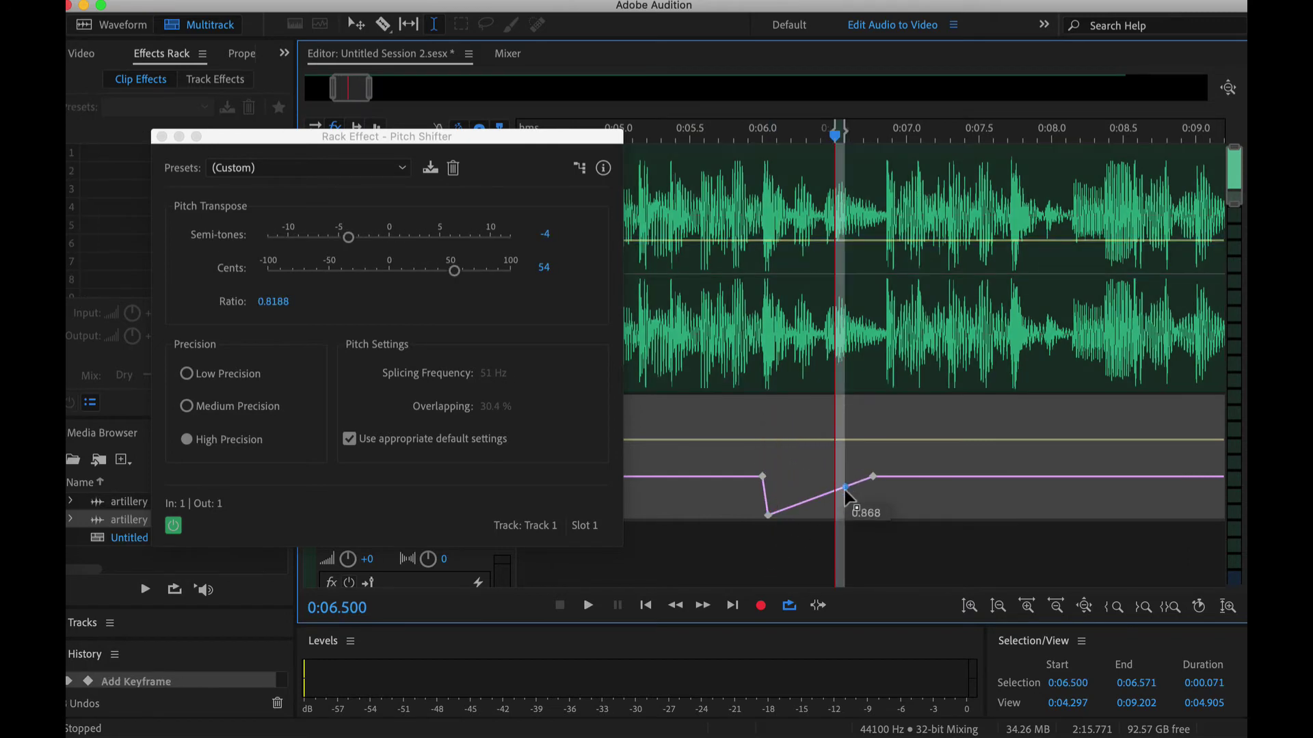
{"action": "mouse_move", "coordinate": [850, 493]}
{"action": "left_mouse_down"}
{"action": "mouse_move", "coordinate": [851, 518]}
{"action": "mouse_move", "coordinate": [846, 476]}
{"action": "left_mouse_up"}
{"action": "left_click", "coordinate": [654, 179]}
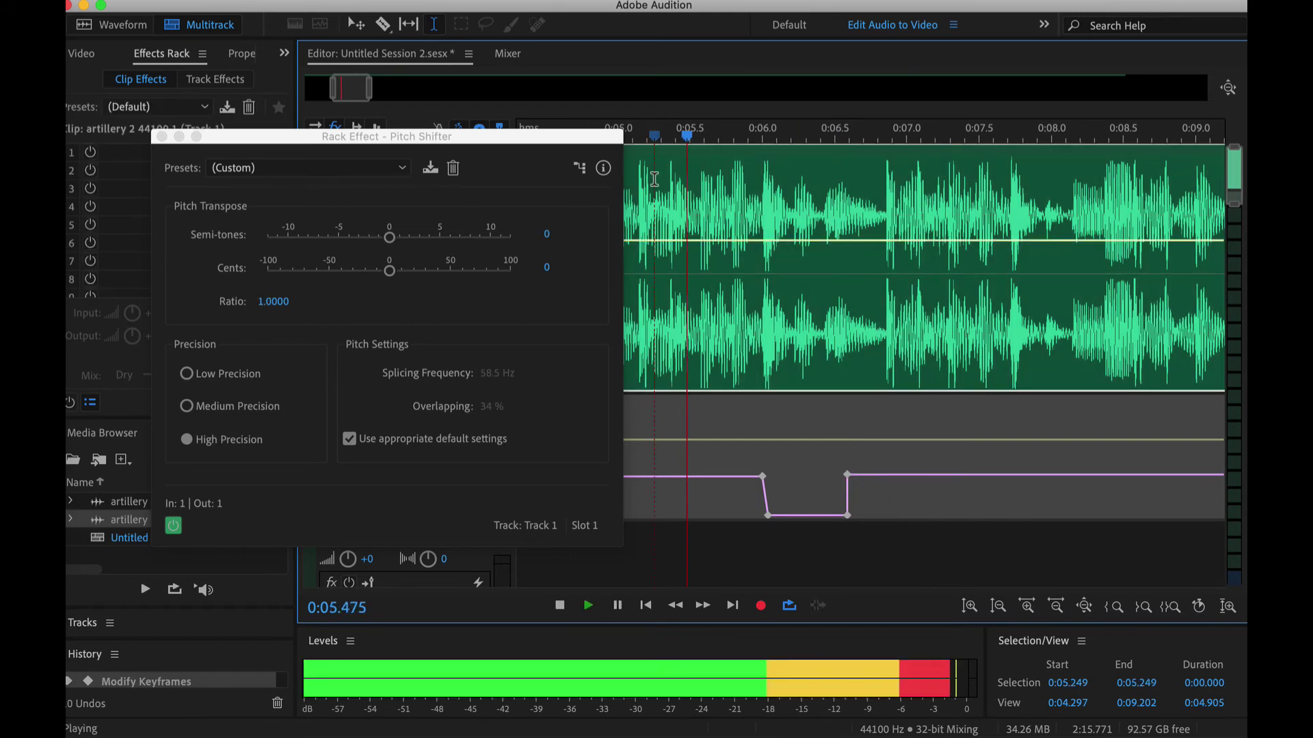
{"action": "key", "text": "space"}
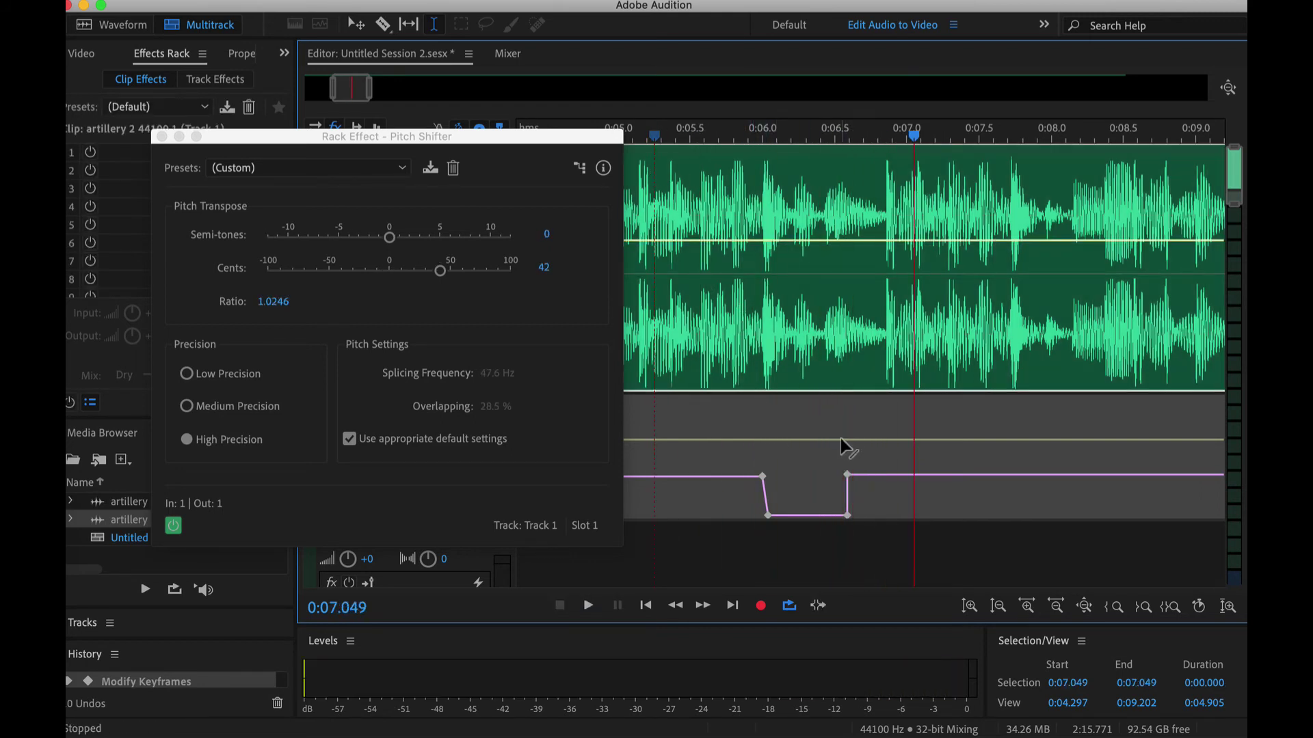
Shape a sharp peak, then ramp the pitch up to 1.8456 from about 0:07.9, and audition it.
{"action": "left_click_drag", "start_coordinate": [847, 473], "coordinate": [952, 525]}
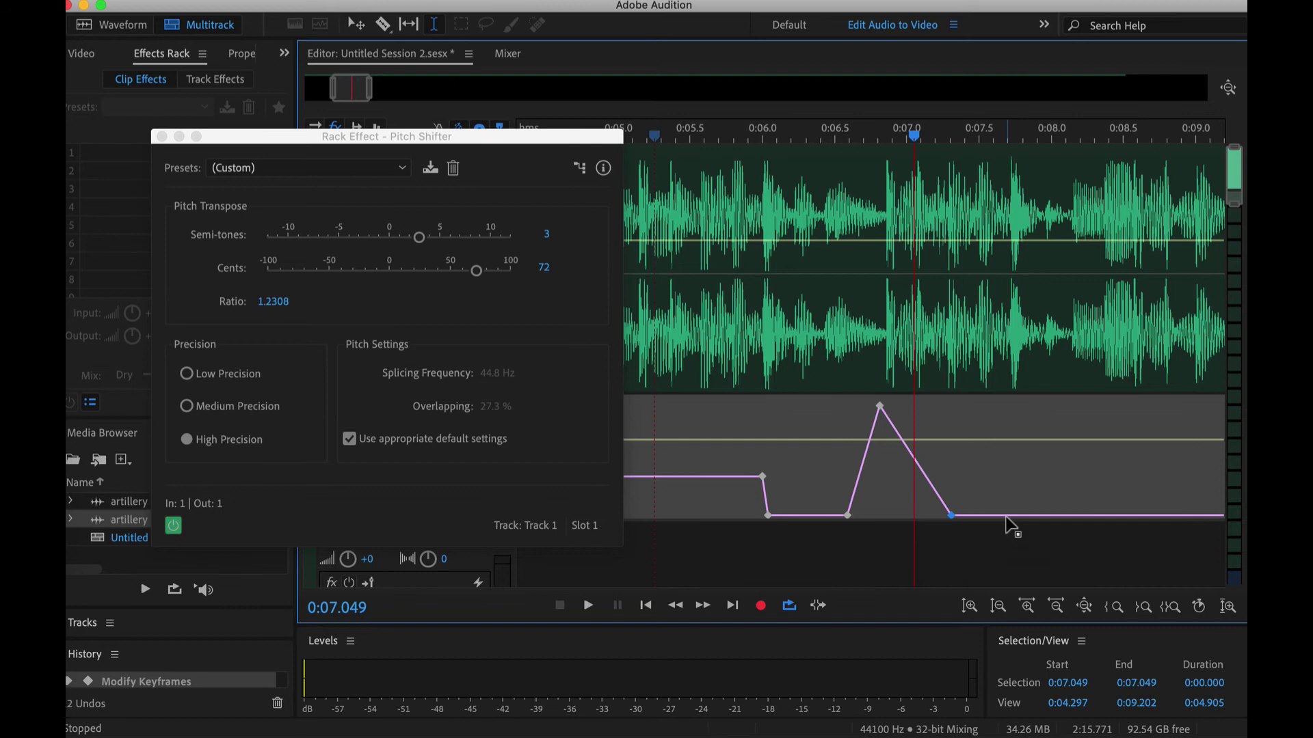
{"action": "left_click_drag", "start_coordinate": [1029, 515], "coordinate": [1032, 411]}
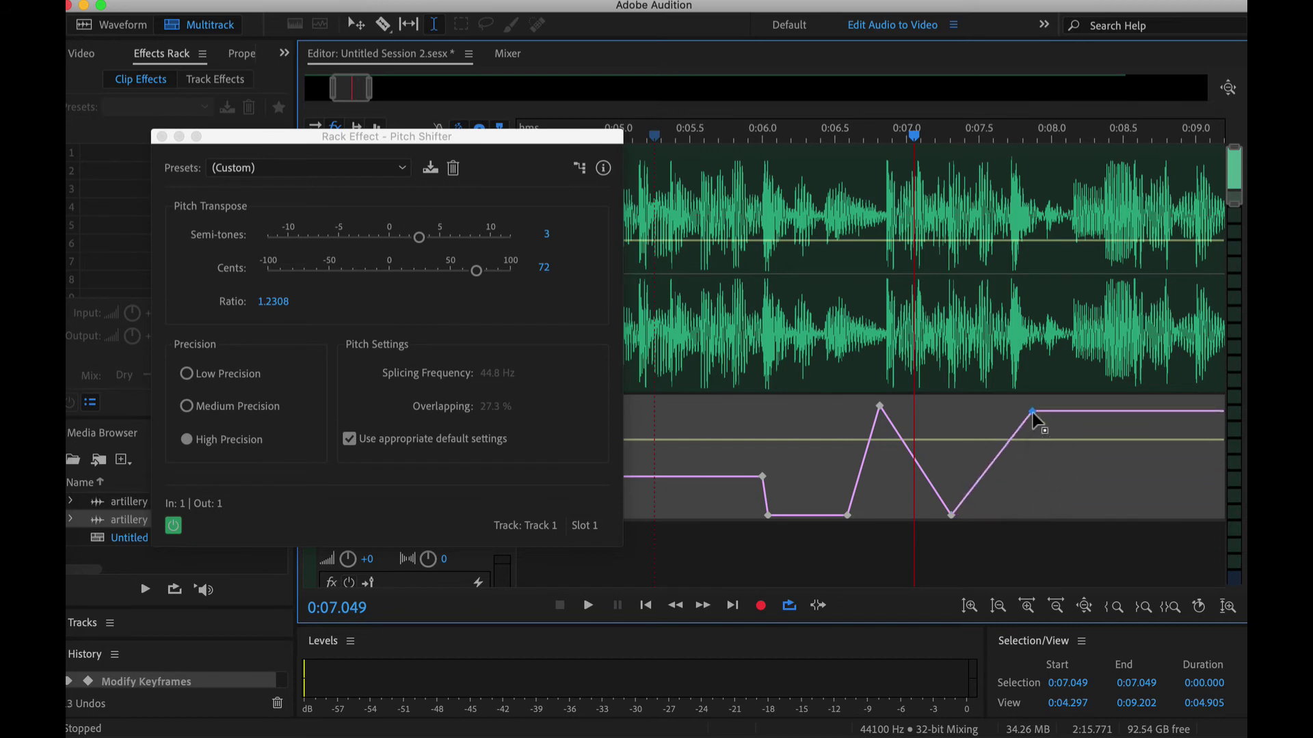
{"action": "left_click", "coordinate": [669, 178]}
{"action": "key", "text": "space"}
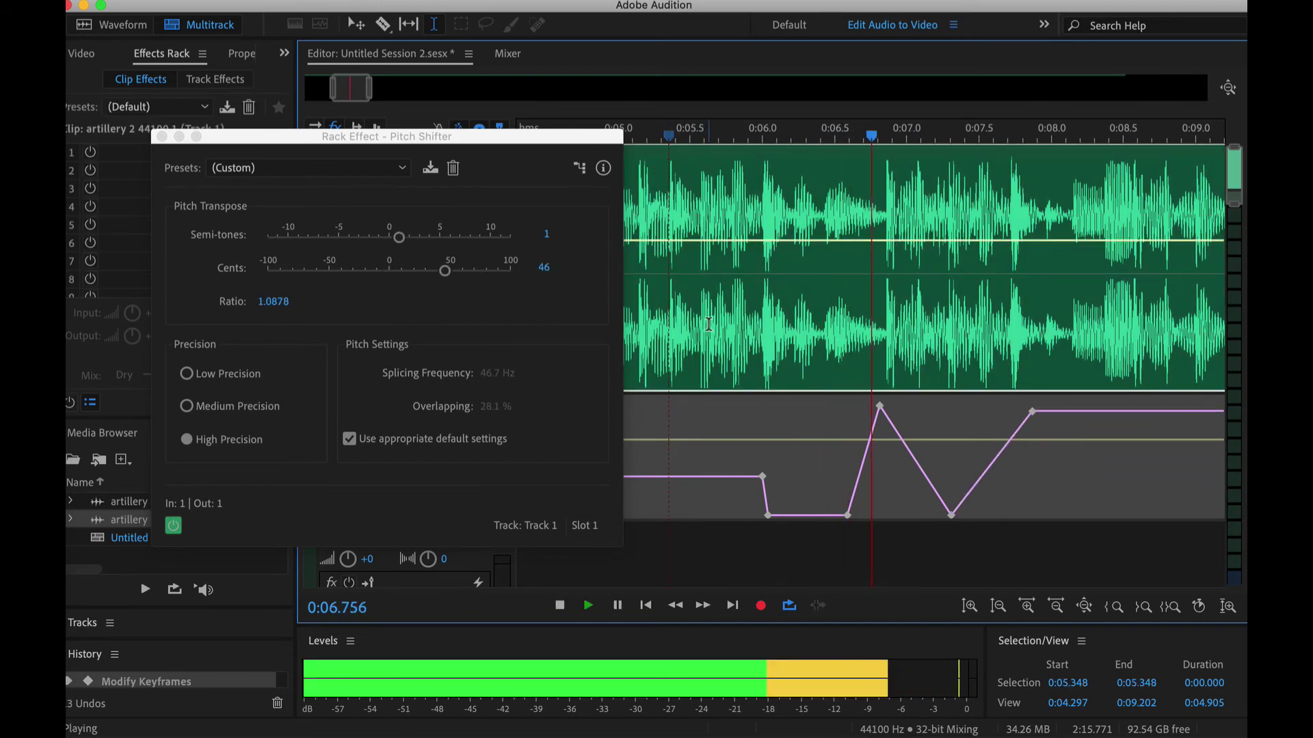
{"action": "key", "text": "space"}
Select the keyframe where the dip begins and play back the edited envelope.
{"action": "left_click", "coordinate": [756, 475]}
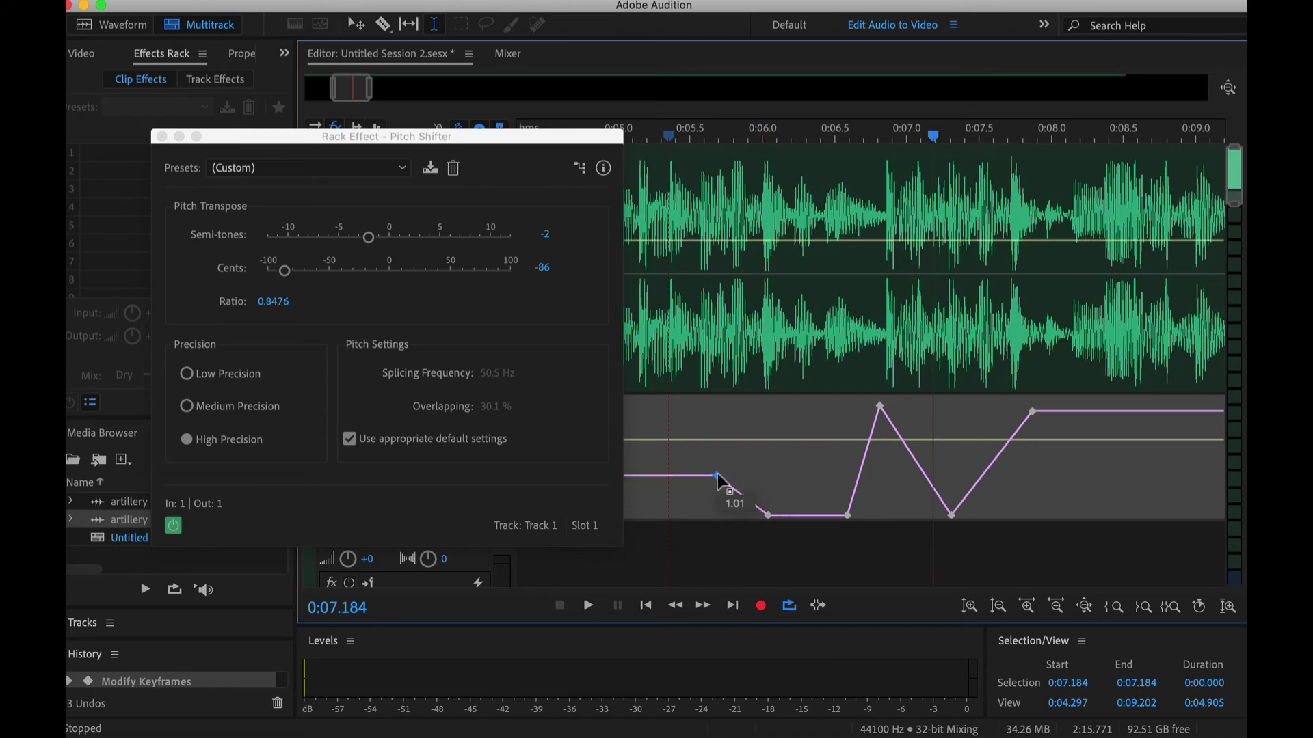
{"action": "left_click", "coordinate": [660, 204]}
{"action": "key", "text": "space"}
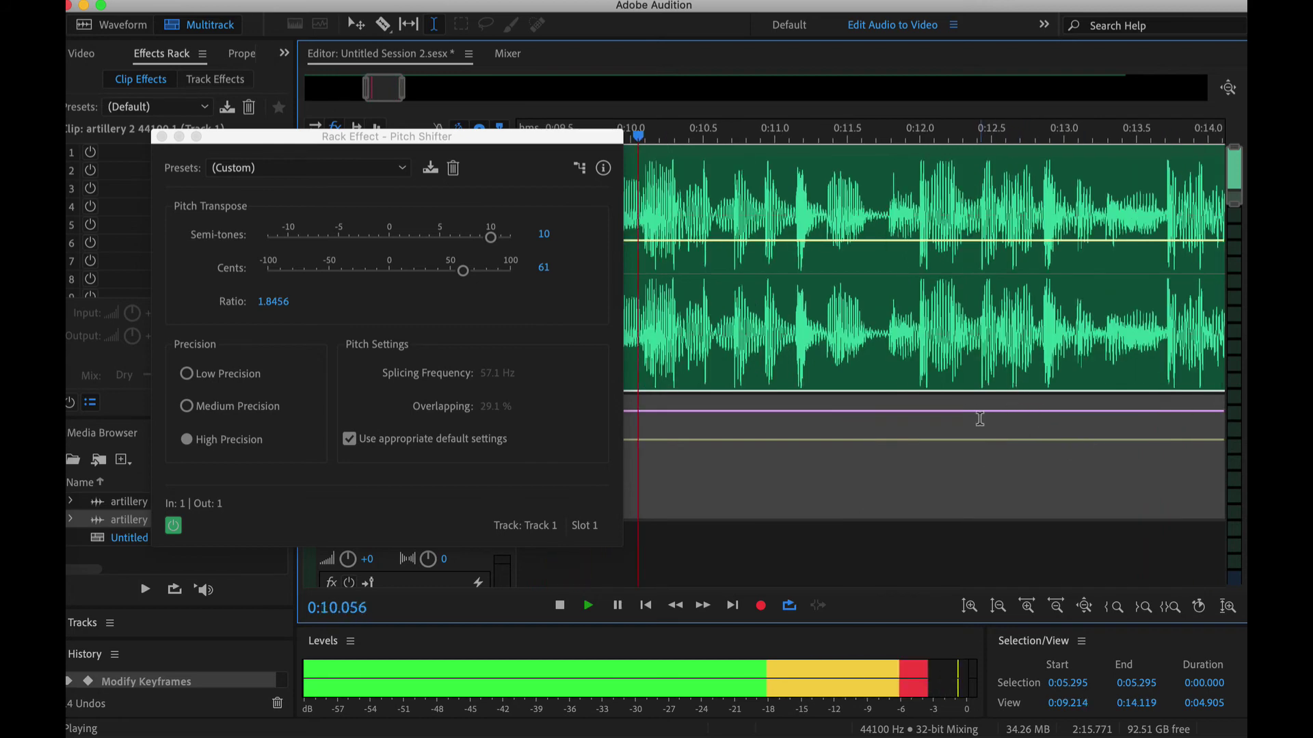
Ramp the 1.8456 plateau down to 0.6035 between about 0:12.0 and 0:12.9, then audition it.
{"action": "left_click", "coordinate": [922, 411]}
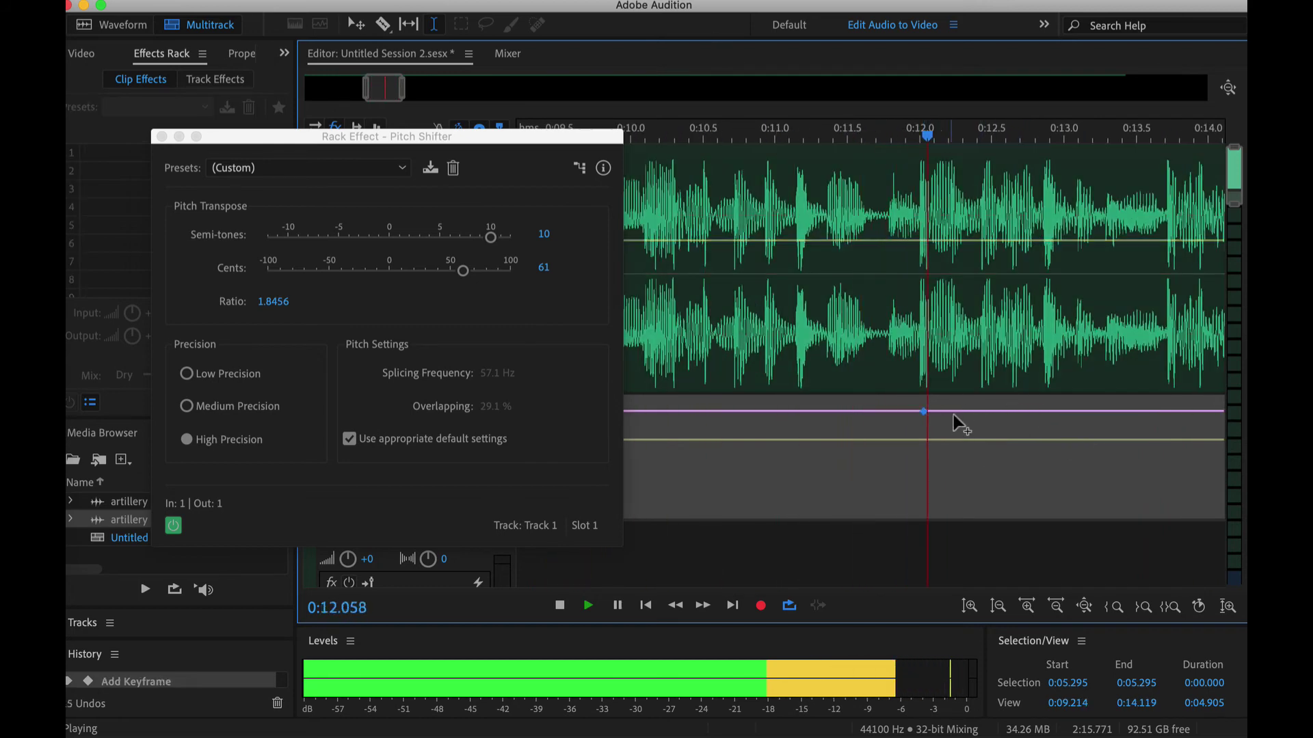
{"action": "left_click_drag", "start_coordinate": [961, 424], "coordinate": [1046, 507]}
{"action": "left_click", "coordinate": [964, 397]}
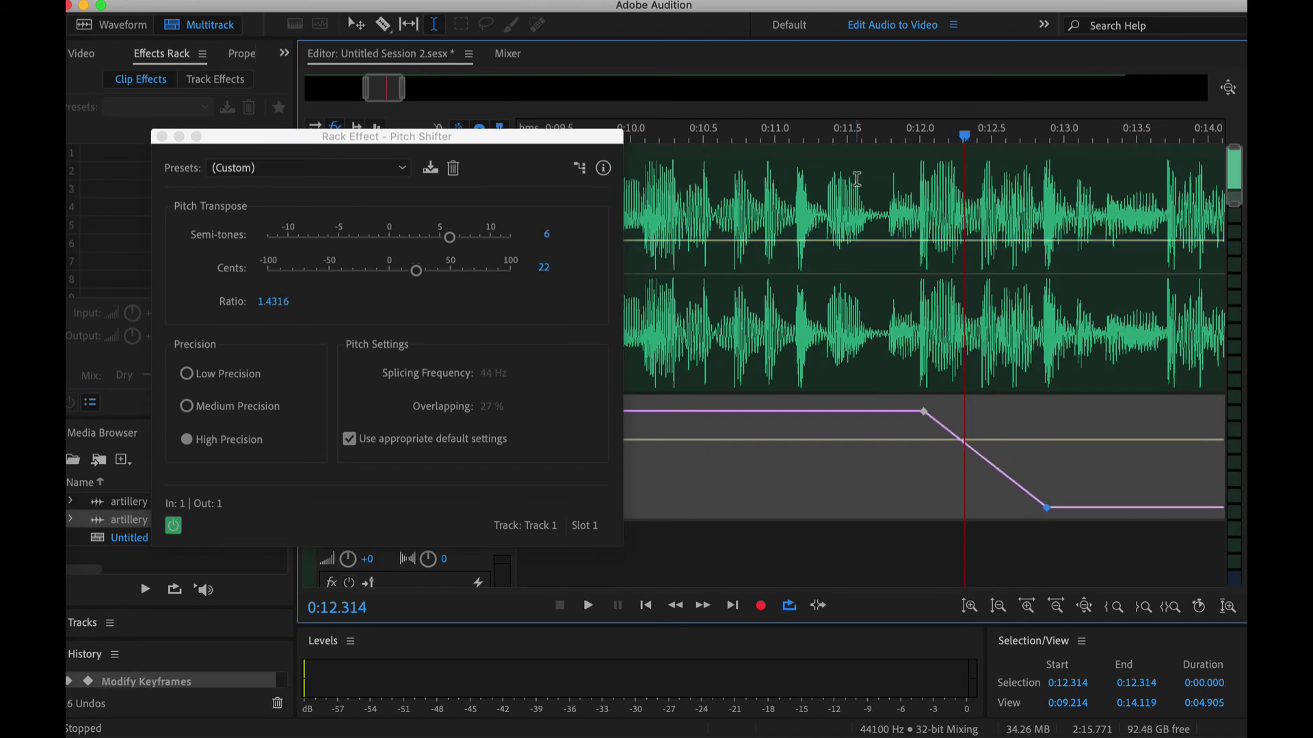
{"action": "left_click", "coordinate": [762, 287]}
{"action": "key", "text": "space"}
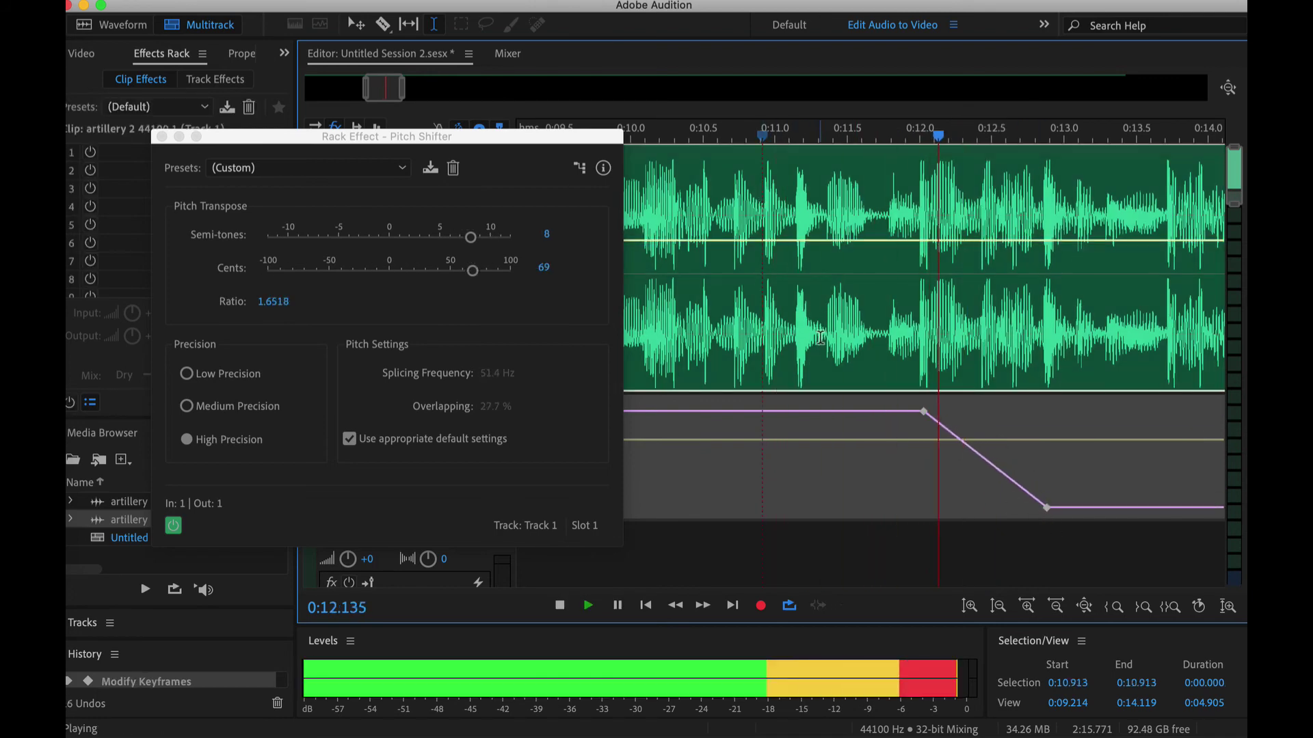
{"action": "key", "text": "space"}
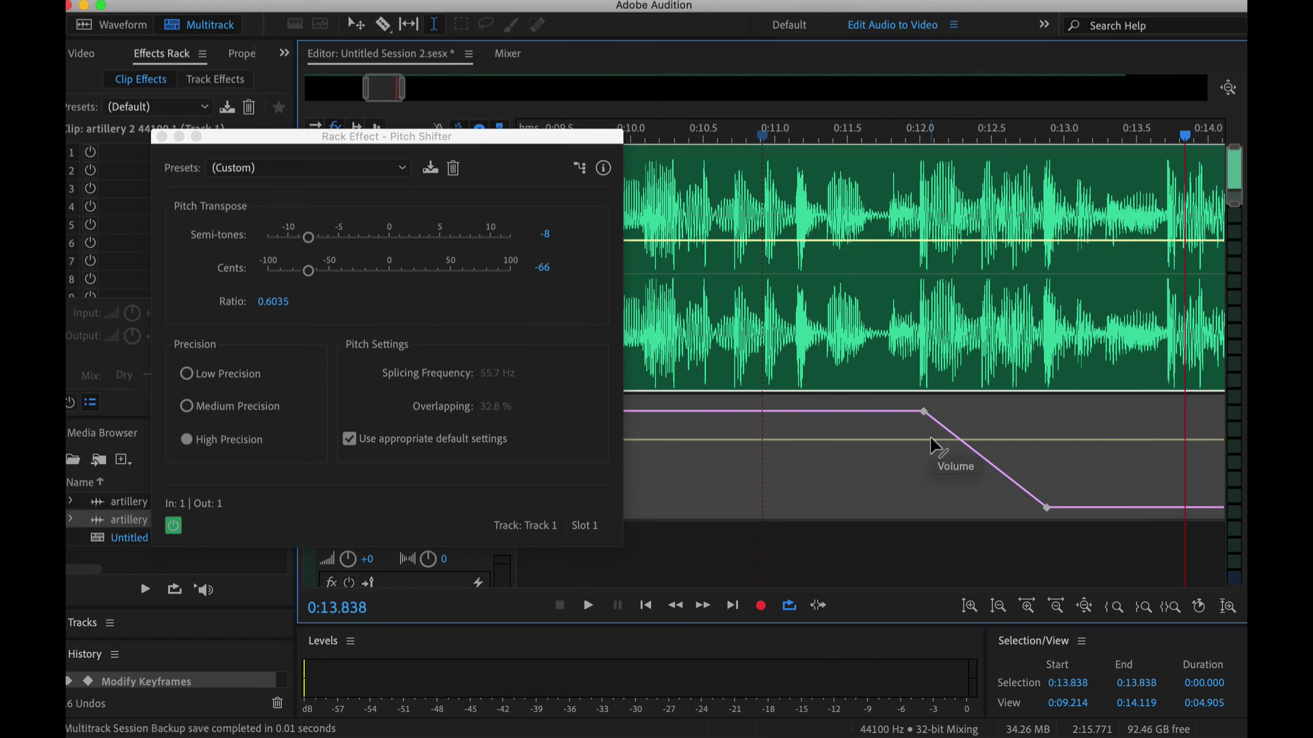
Add a keyframe earlier on the raised plateau and zoom the timeline out and back in.
{"action": "left_click", "coordinate": [864, 411]}
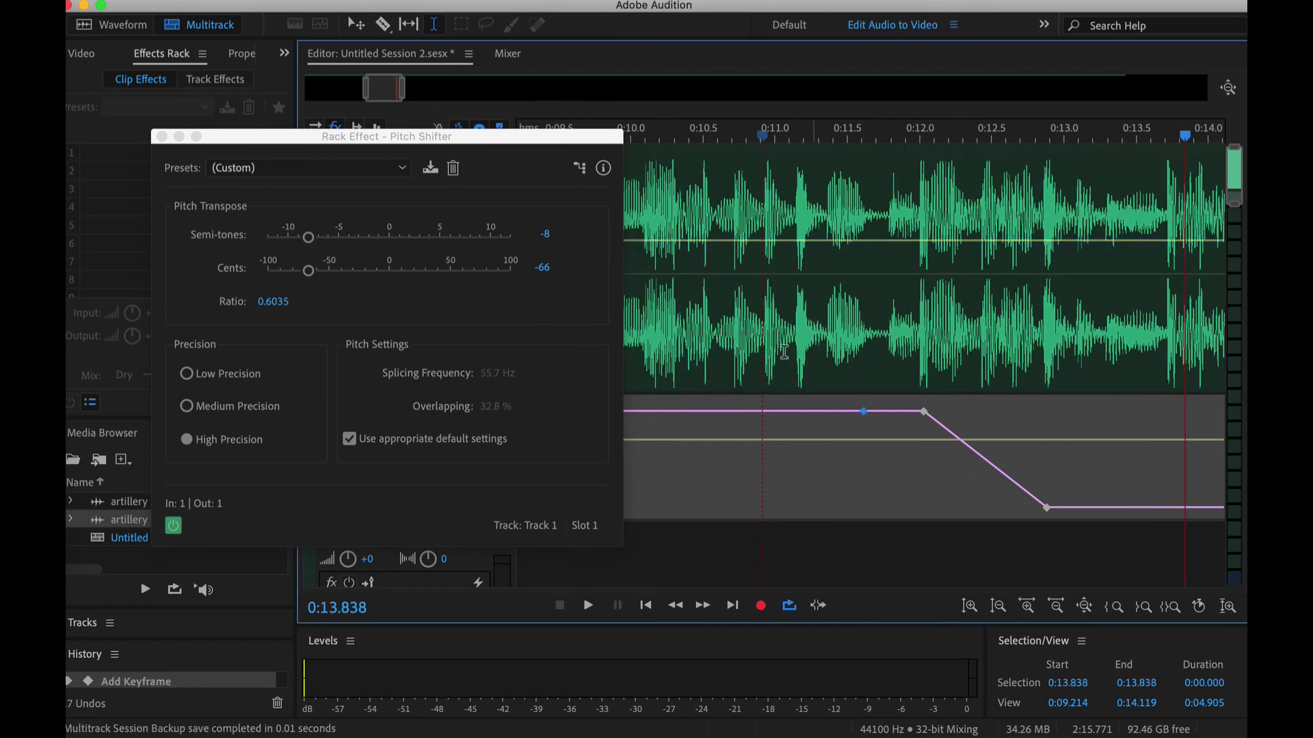
{"action": "key", "text": "minus"}
{"action": "key", "text": "minus"}
{"action": "key", "text": "minus"}
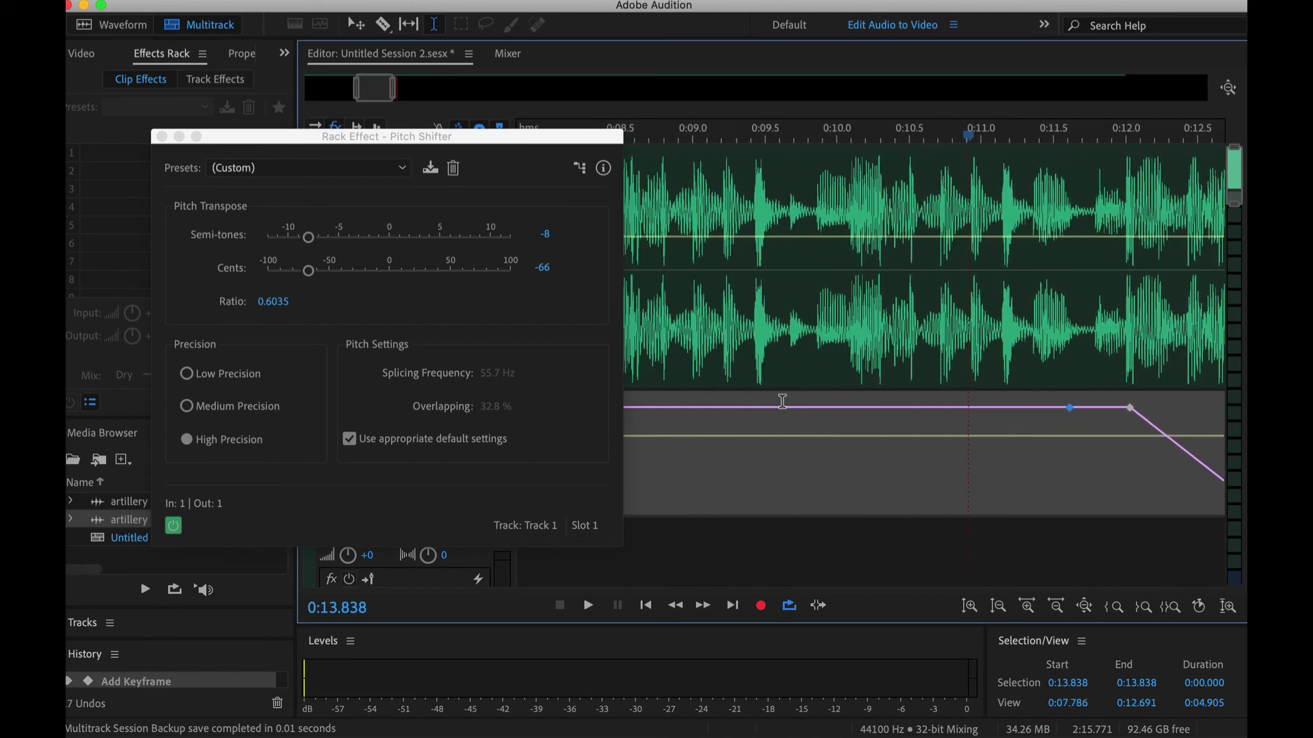
{"action": "key", "text": "equal"}
{"action": "key", "text": "equal"}
{"action": "key", "text": "equal"}
{"action": "key", "text": "equal"}
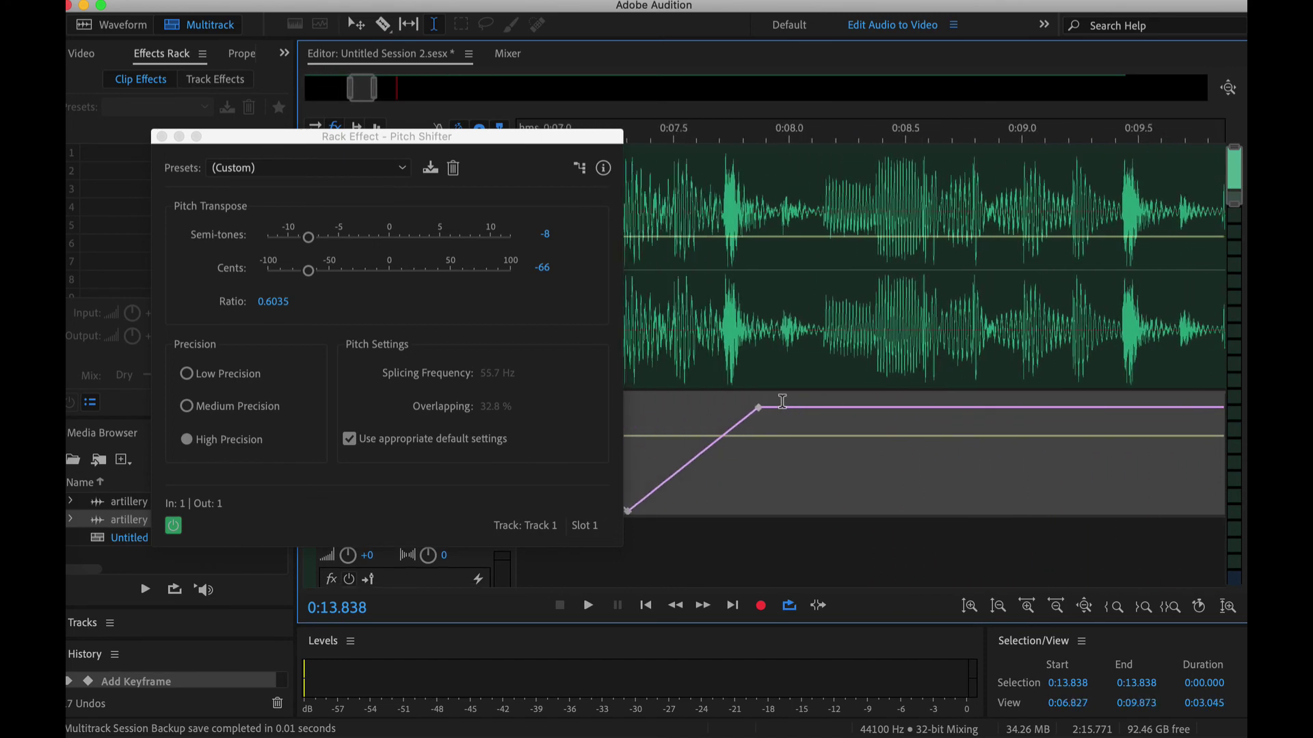
Scroll and zoom the timeline out to review Track 1's full pitch envelope.
{"action": "scroll", "coordinate": [739, 437], "scroll_direction": "left", "scroll_amount": 2}
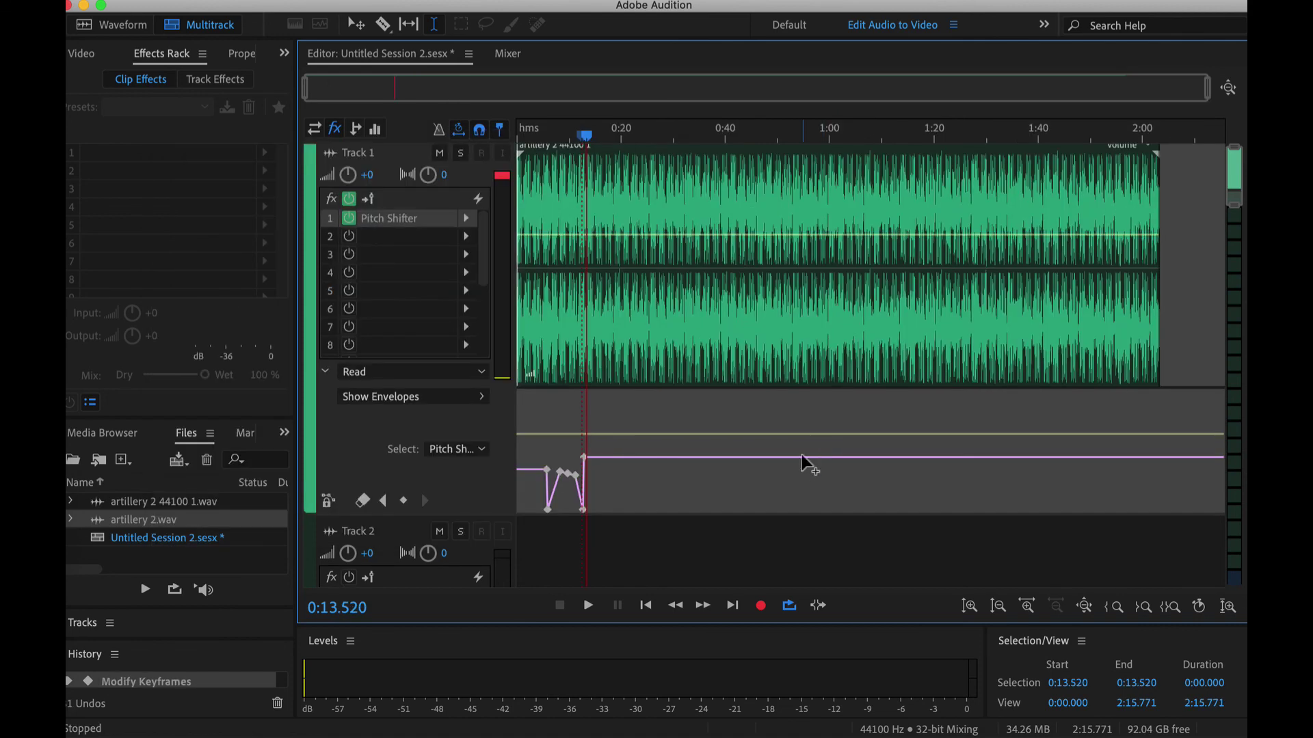
{"action": "scroll", "coordinate": [822, 436], "scroll_direction": "up", "scroll_amount": 3}
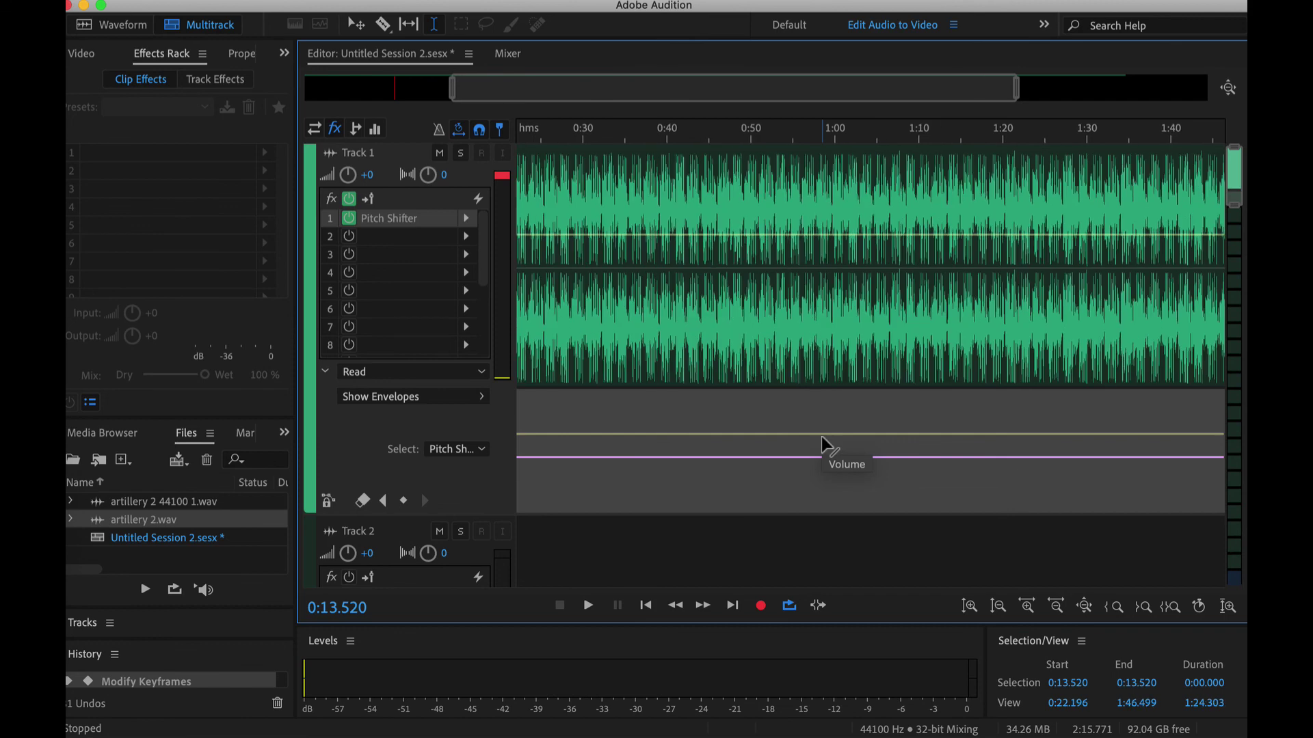
{"action": "scroll", "coordinate": [821, 436], "scroll_direction": "left", "scroll_amount": 5}
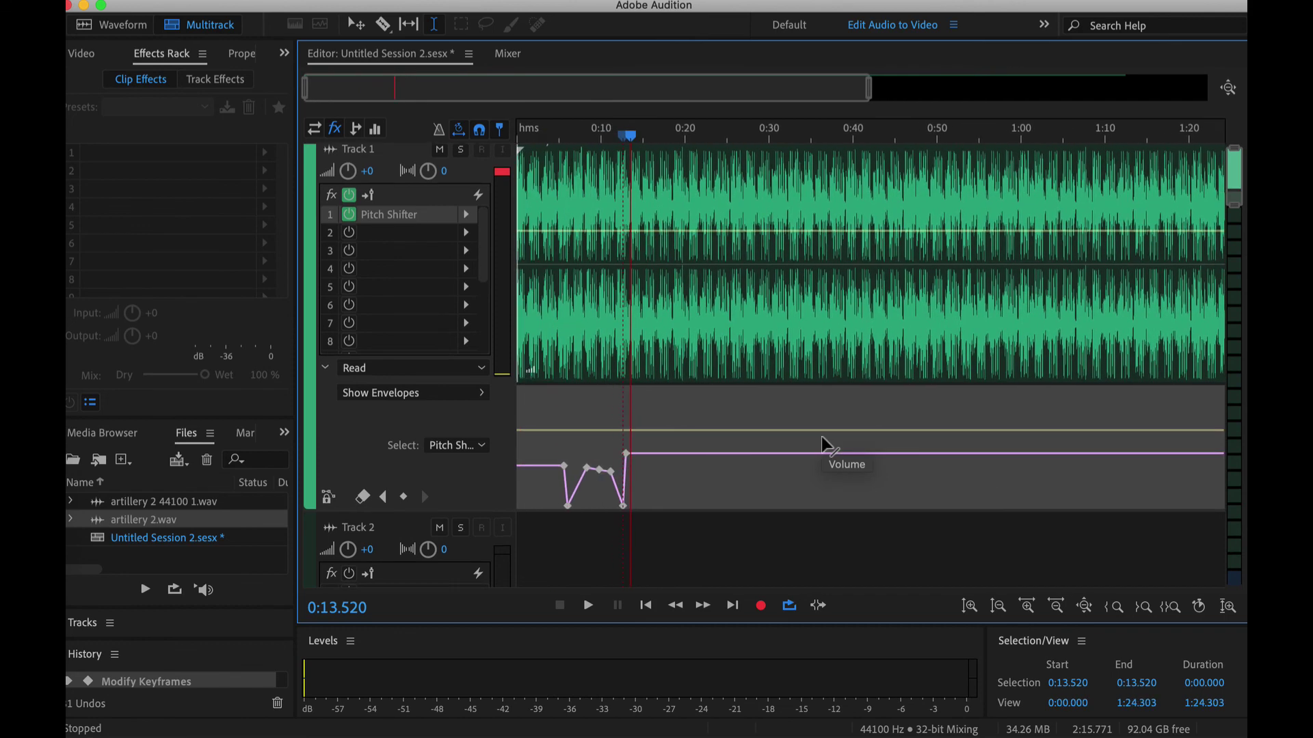